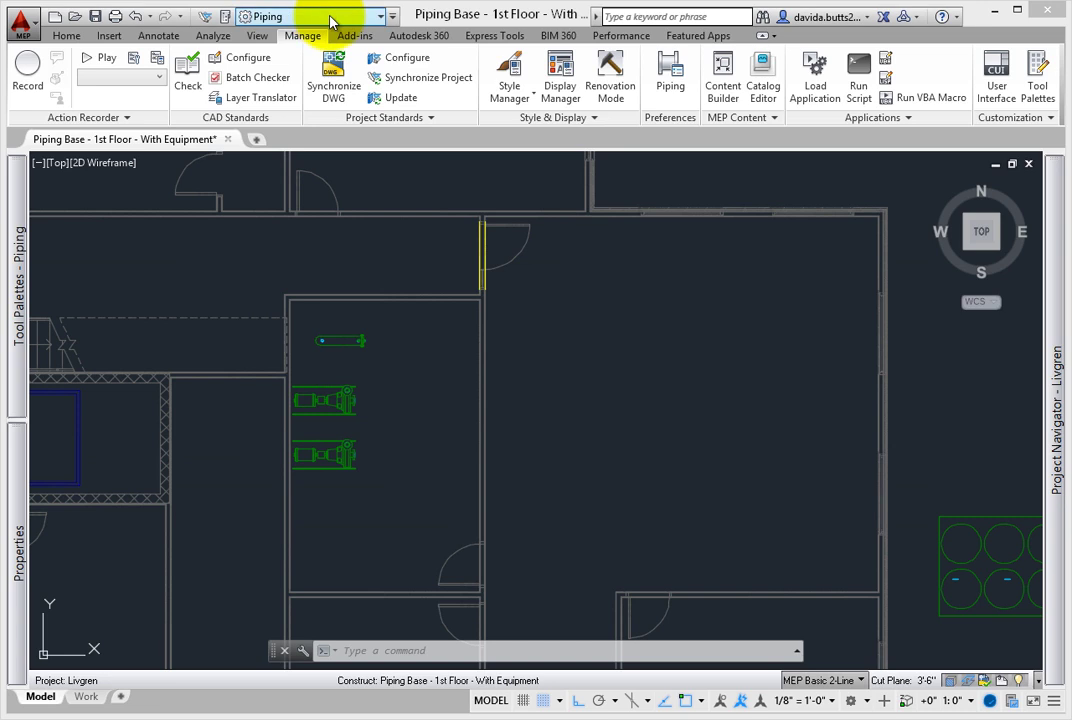
View the Pipe command's variants and the pressure pipe tools available in the piping tool set.
left_click(80, 38)
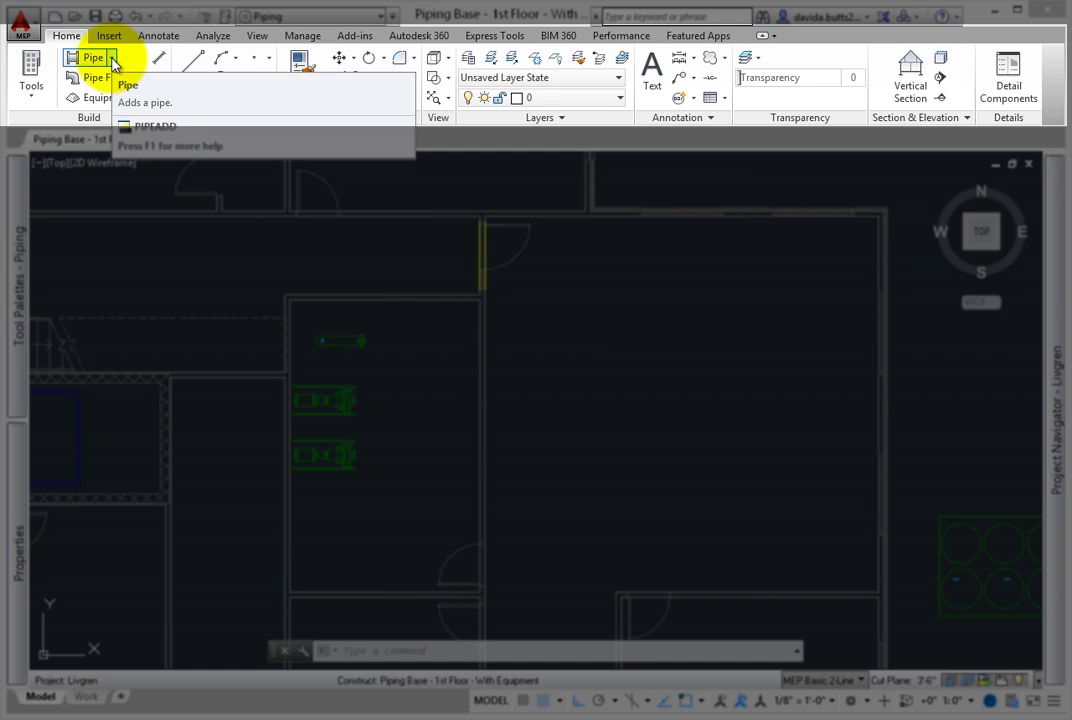
left_click(112, 60)
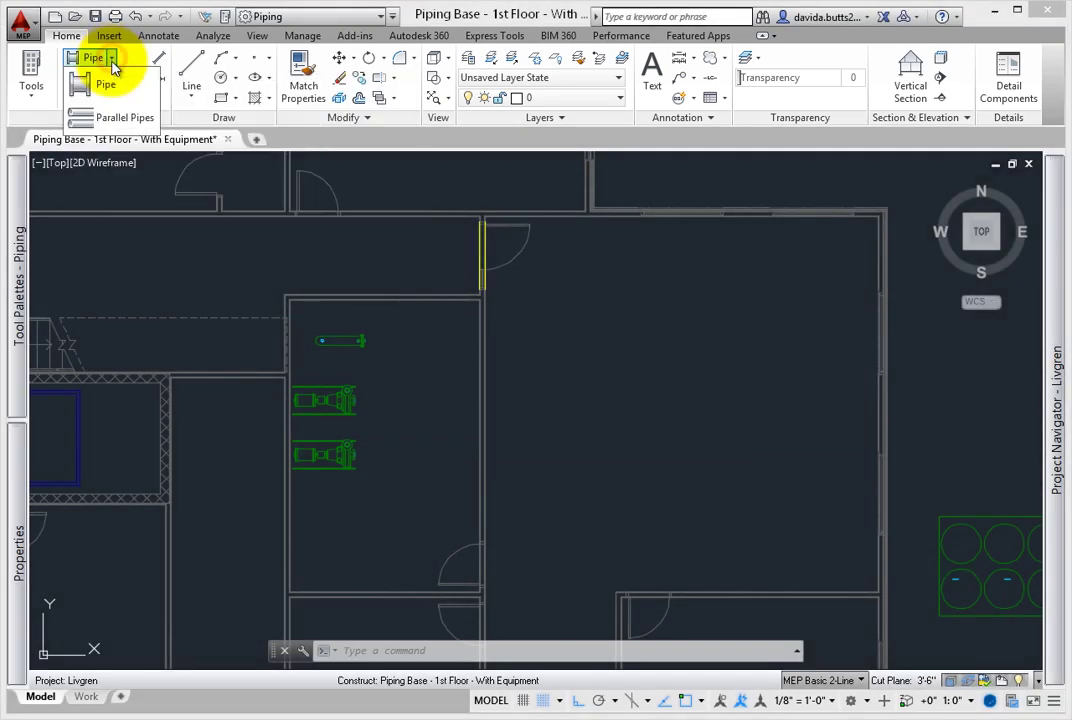
left_click(19, 236)
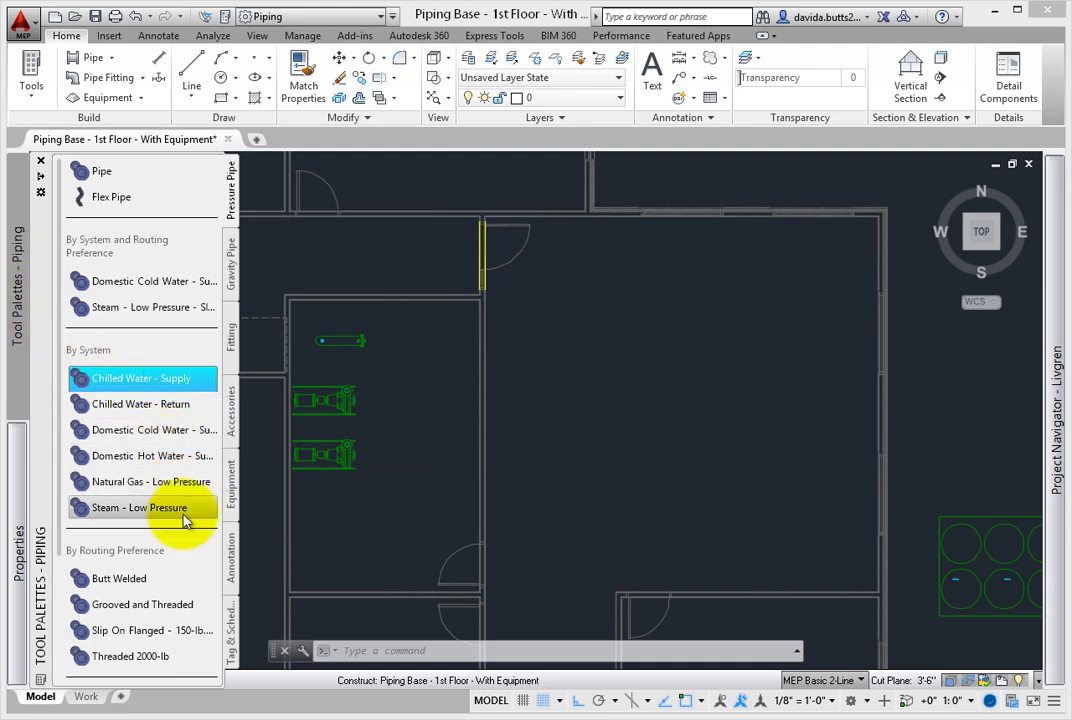
Inspect the Chilled Water - Supply pipe tool's properties, down to its label and flow arrow settings.
right_click(184, 384)
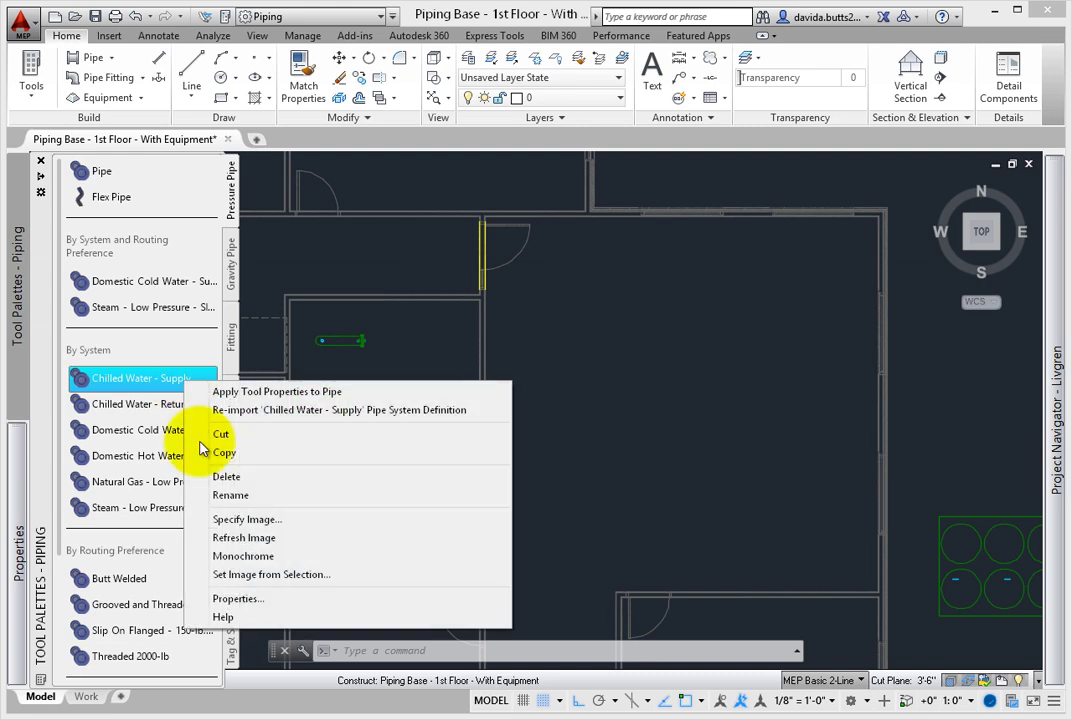
left_click(280, 598)
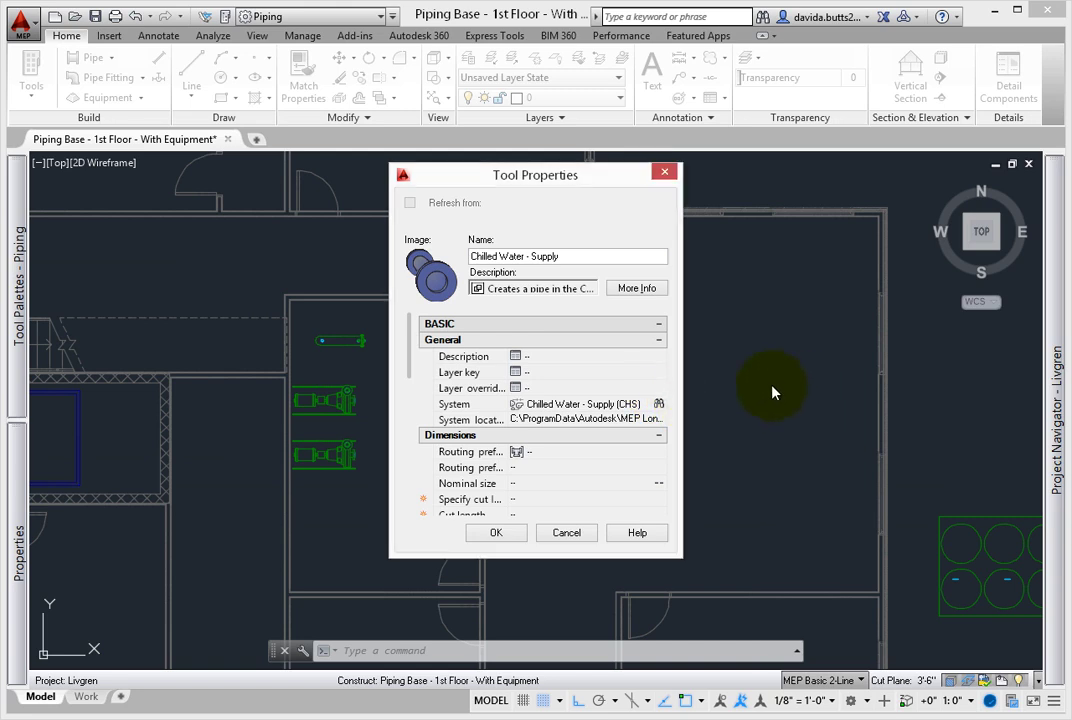
left_click_drag(681, 396, 790, 398)
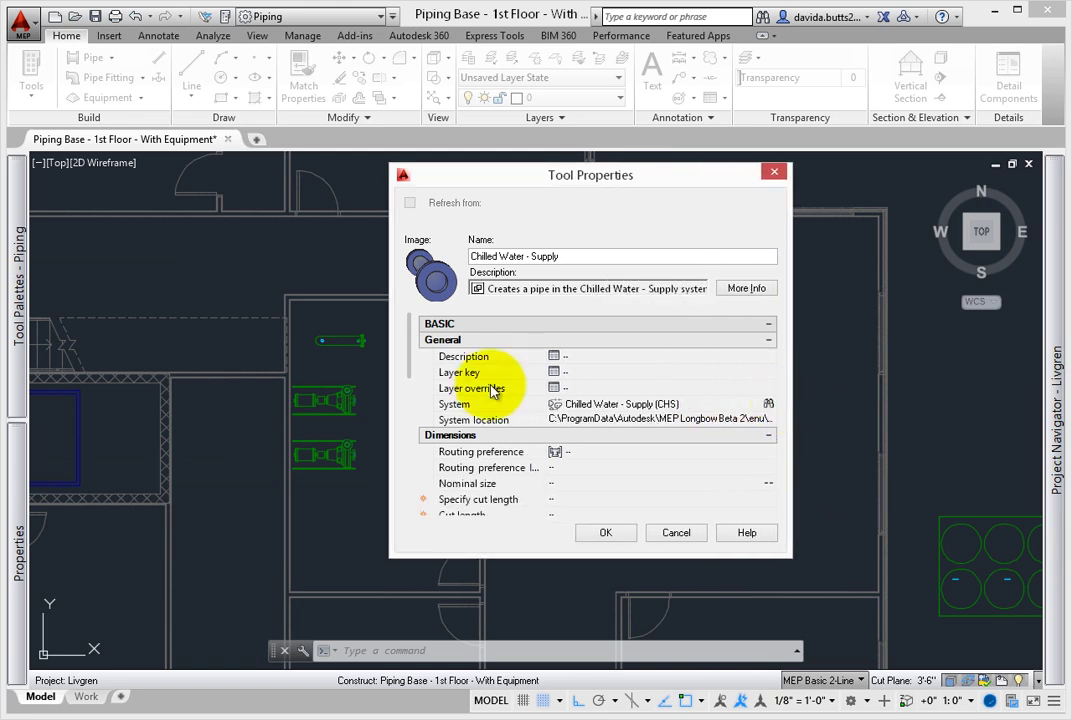
scroll(412, 360, "down", 5)
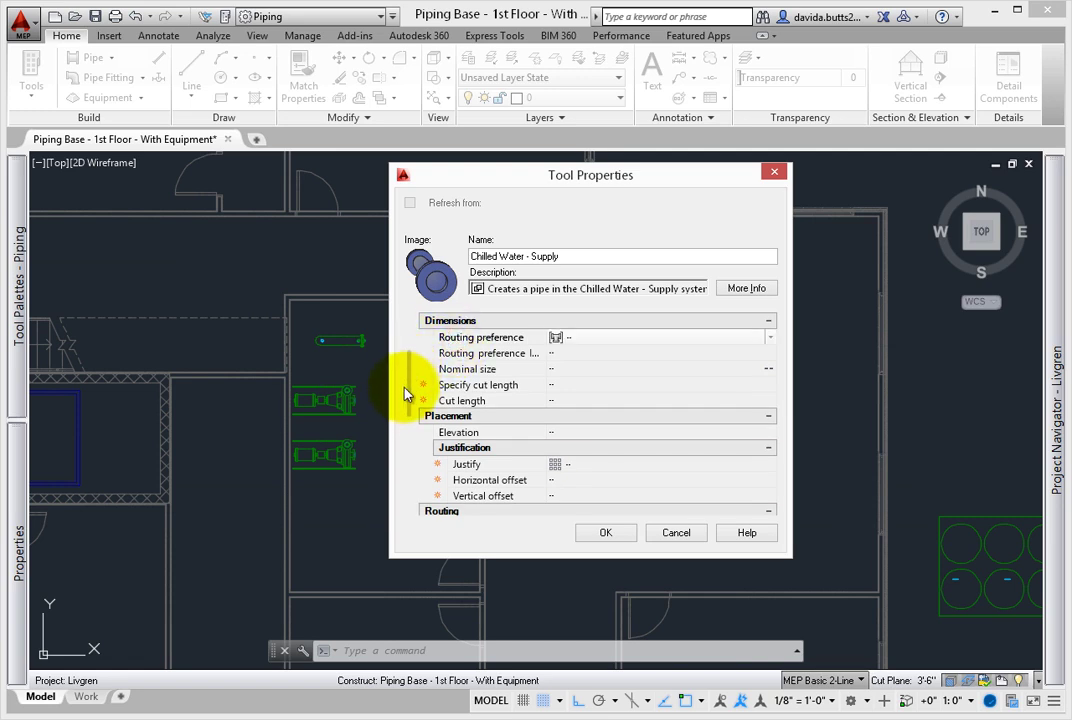
left_click_drag(411, 390, 402, 507)
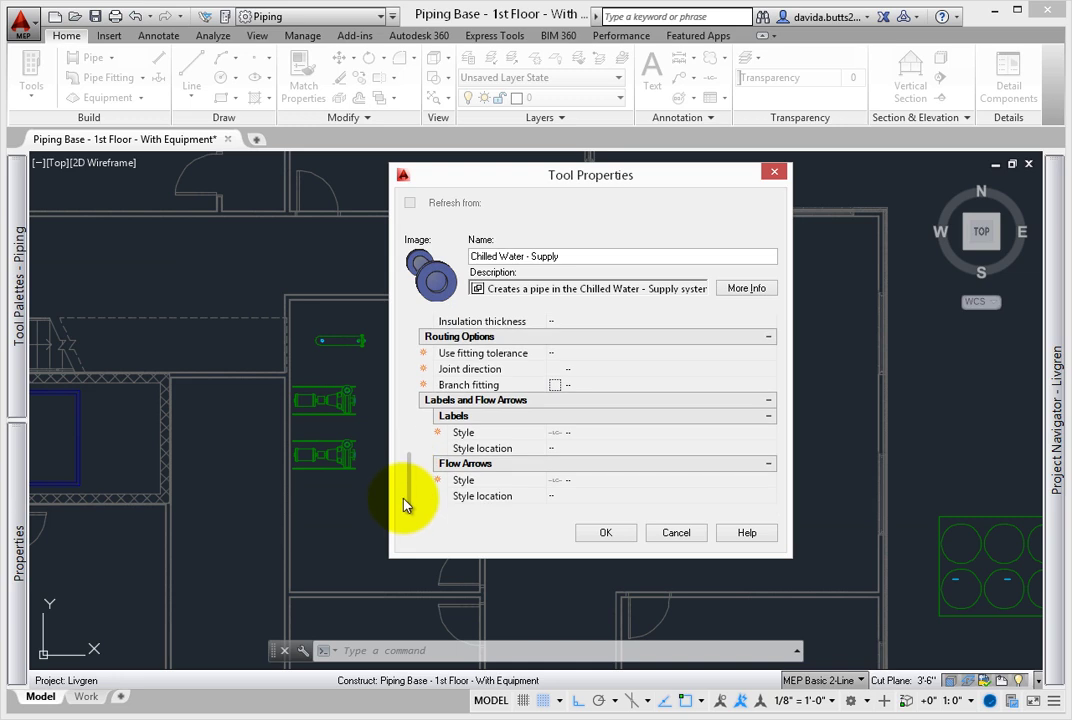
left_click(583, 535)
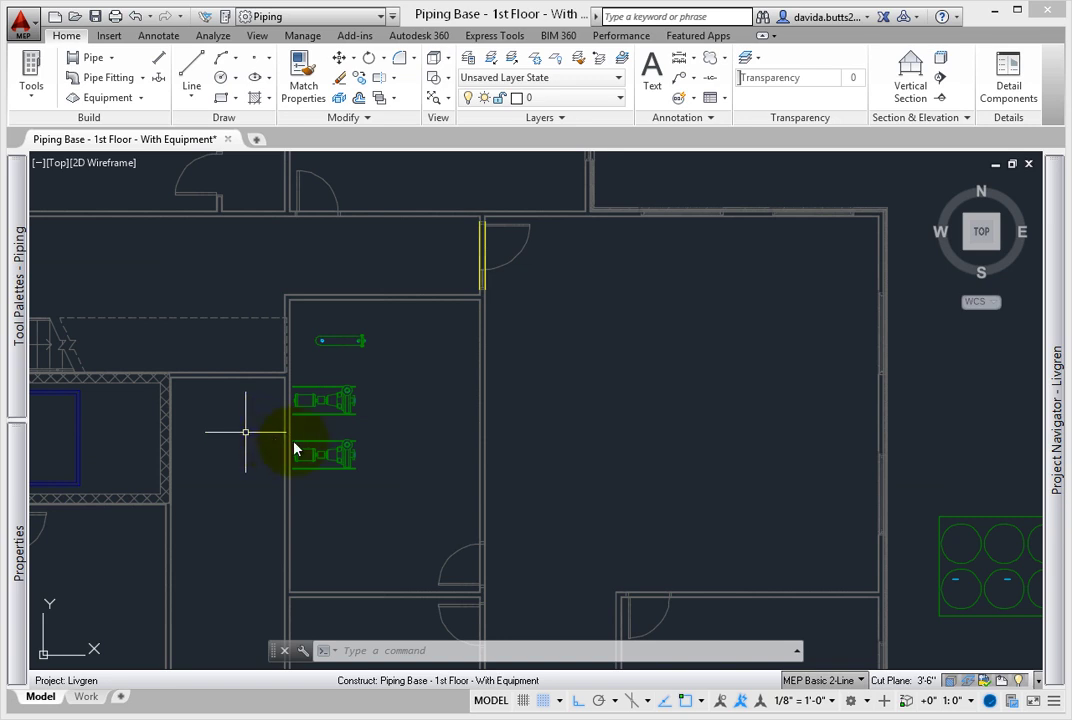
Start a pipe run from the outlet connector of the lower pump.
left_click(337, 449)
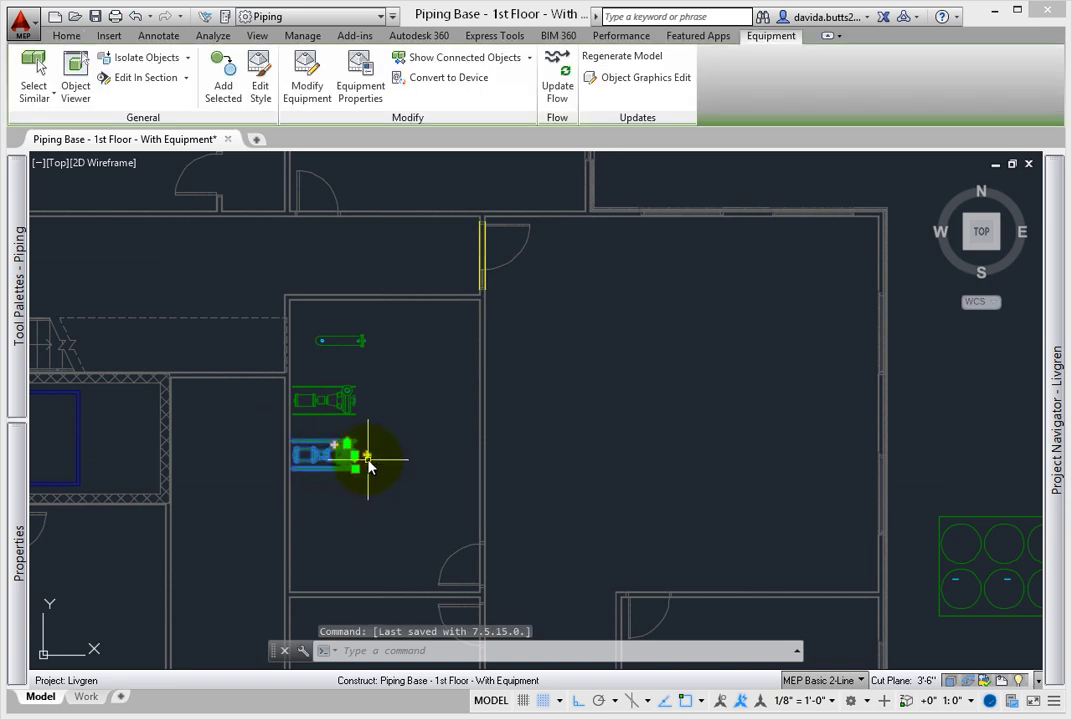
left_click(368, 464)
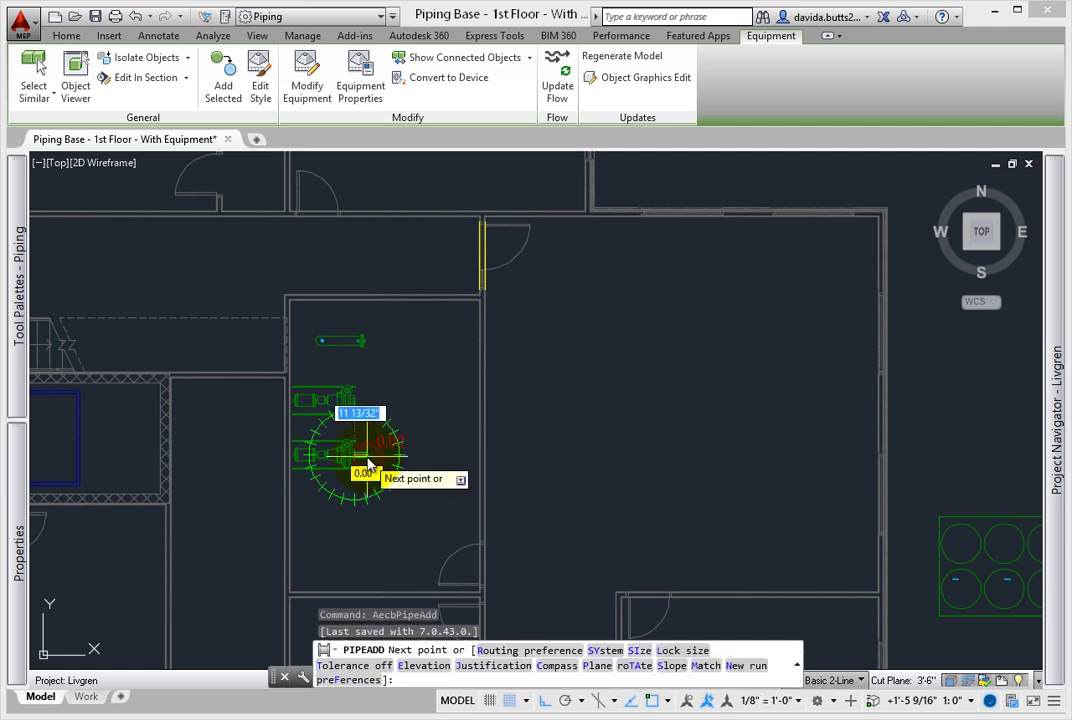
scroll(368, 464, "up", 3)
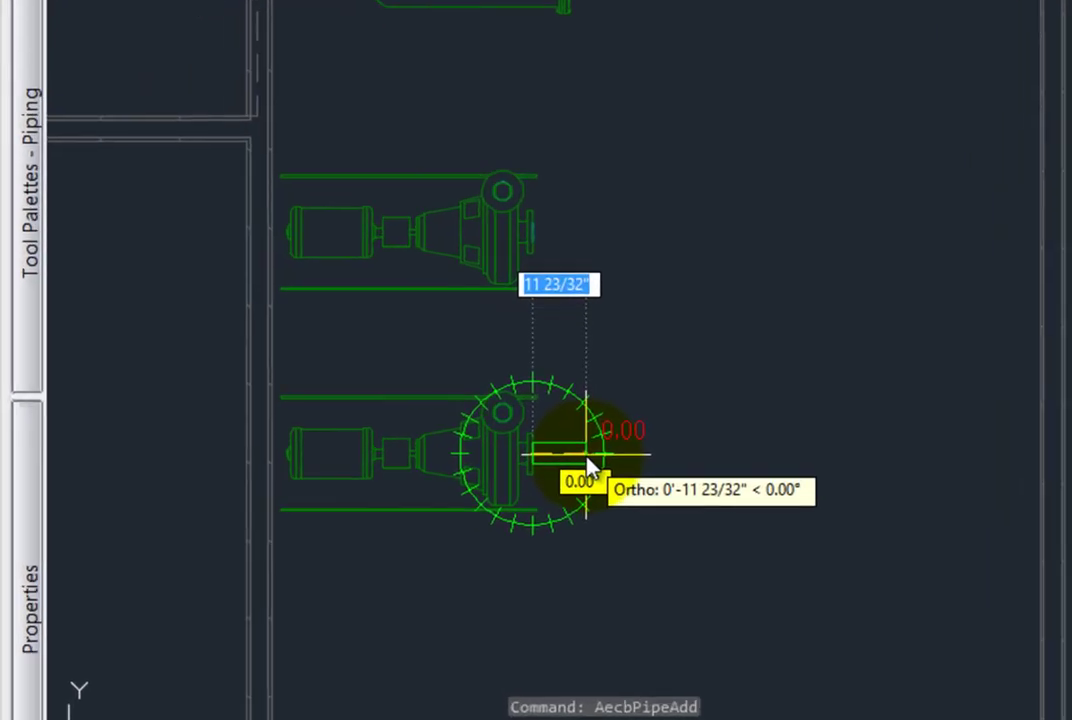
middle_click_drag(416, 456, 593, 468)
middle_click_drag(864, 481, 885, 474)
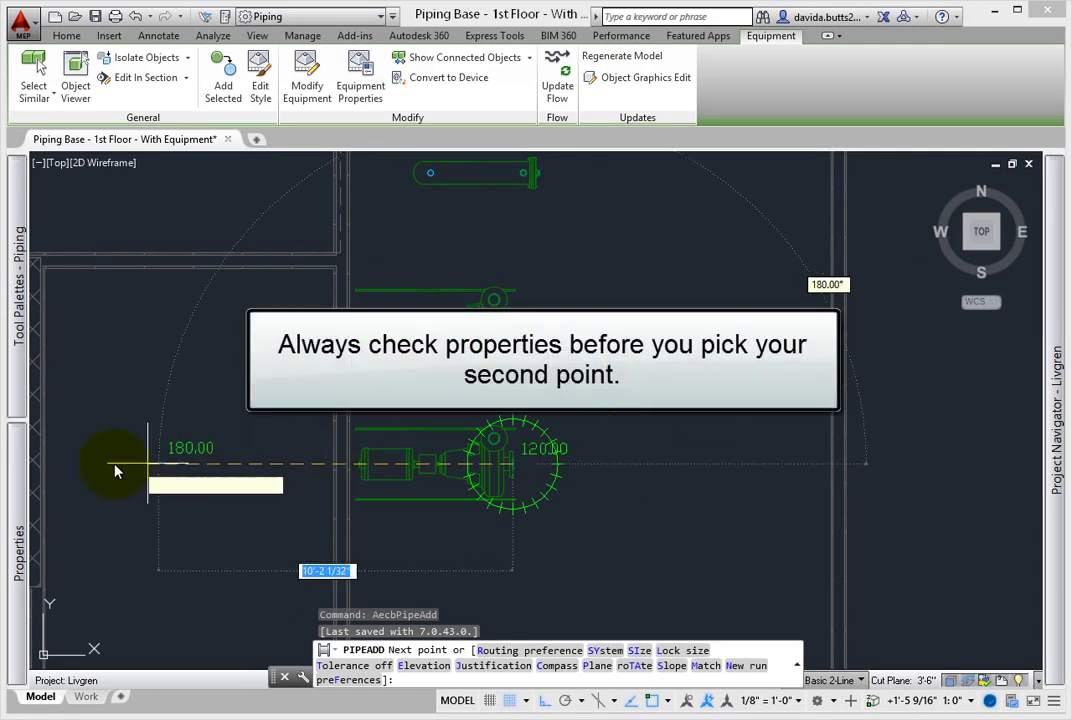
Choose Chilled Water - Supply as the new pipe's system, checking the System Definitions (US Imperial) list and the content drawings library.
mouse_move(19, 470)
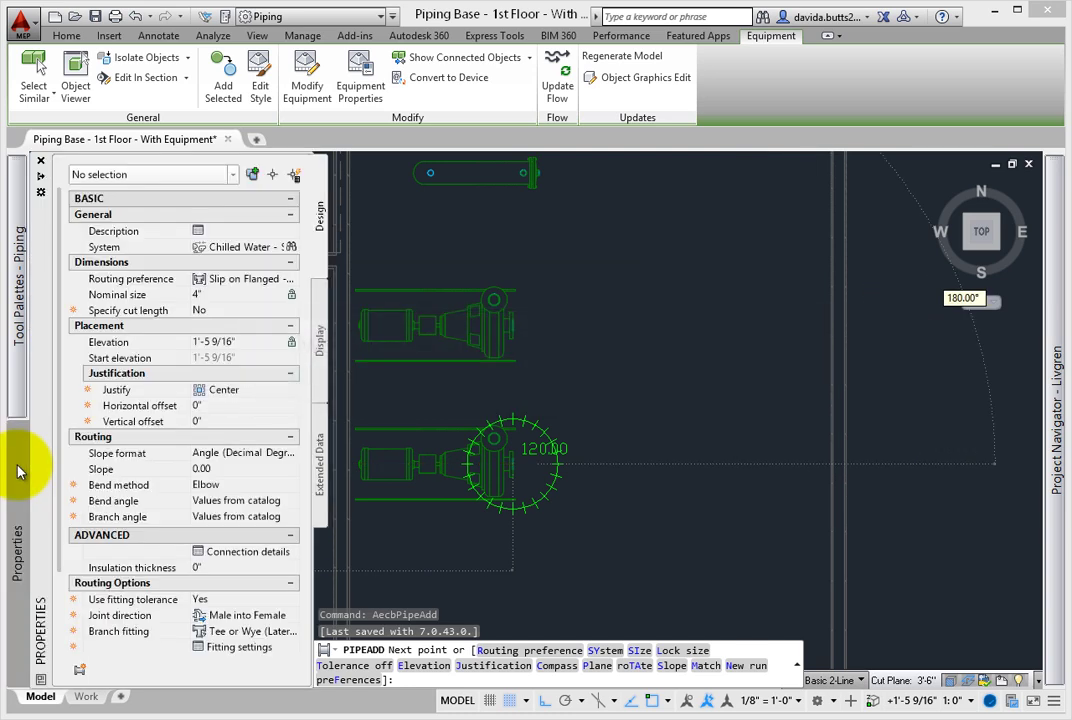
left_click(291, 248)
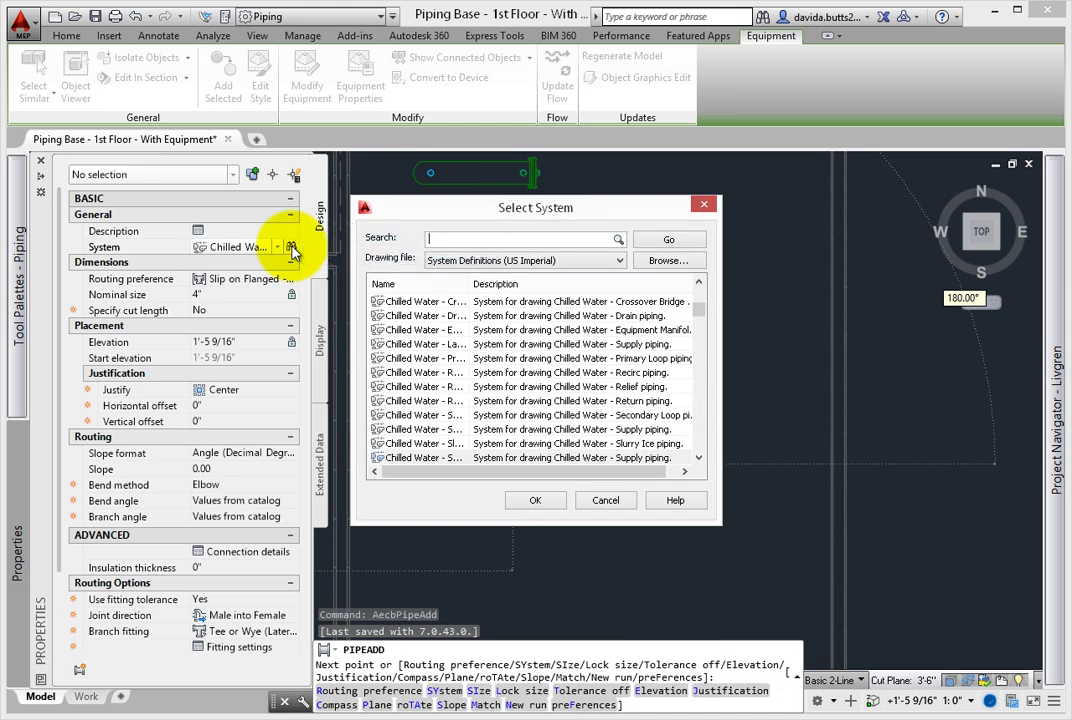
left_click(620, 261)
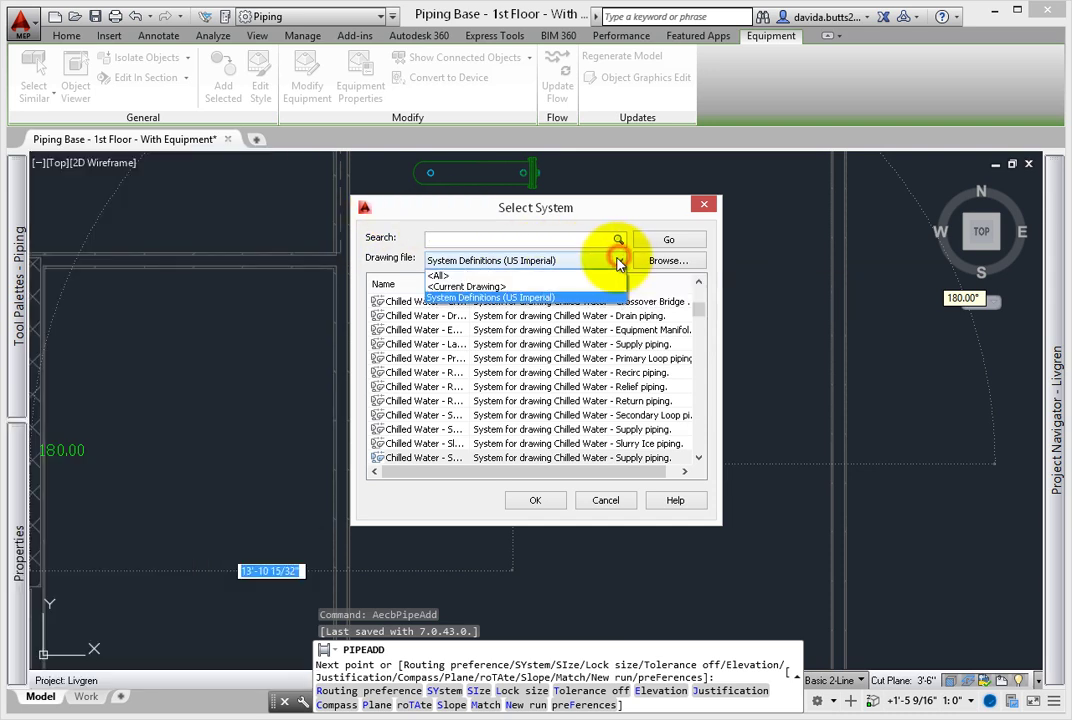
left_click(520, 301)
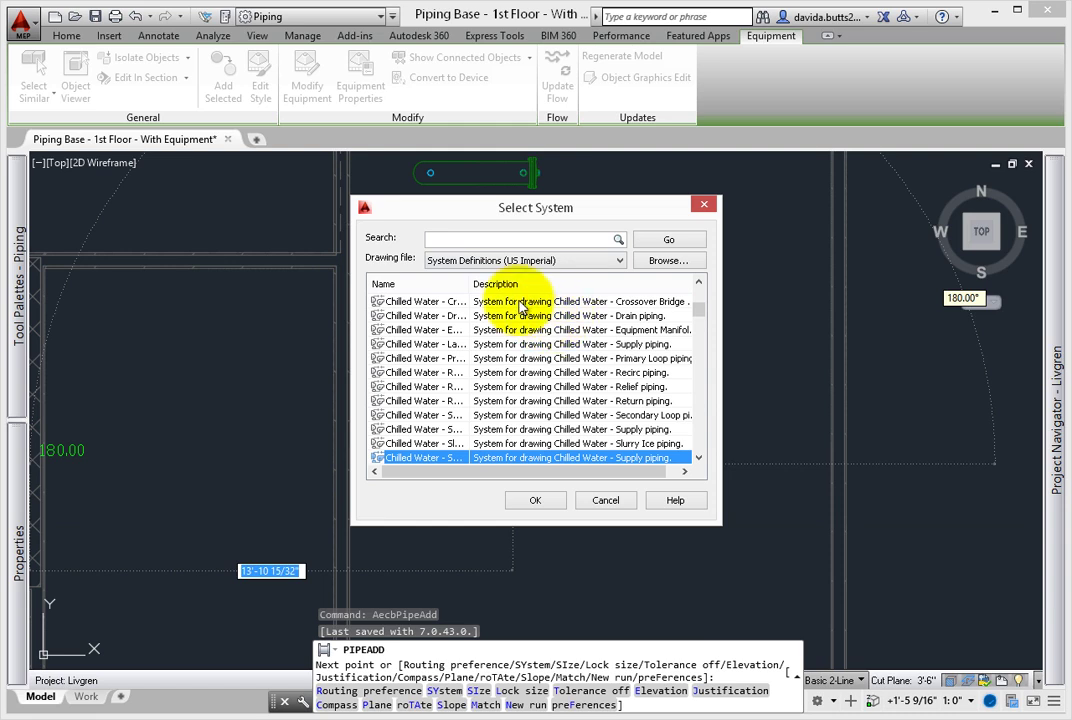
left_click_drag(466, 284, 558, 284)
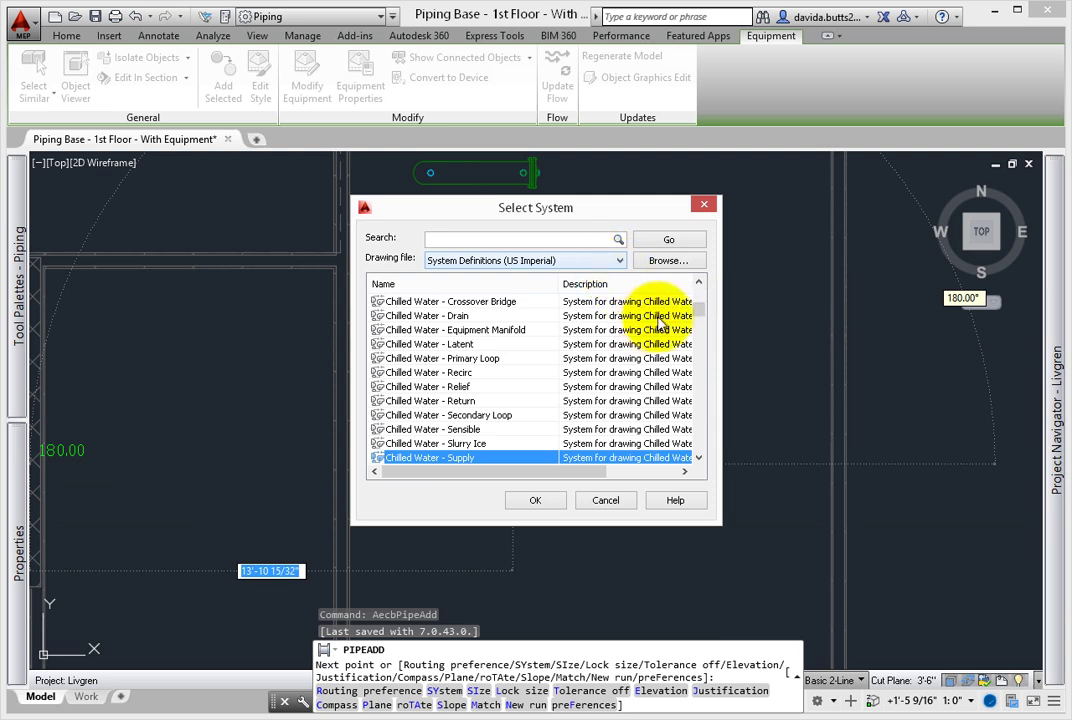
left_click(682, 263)
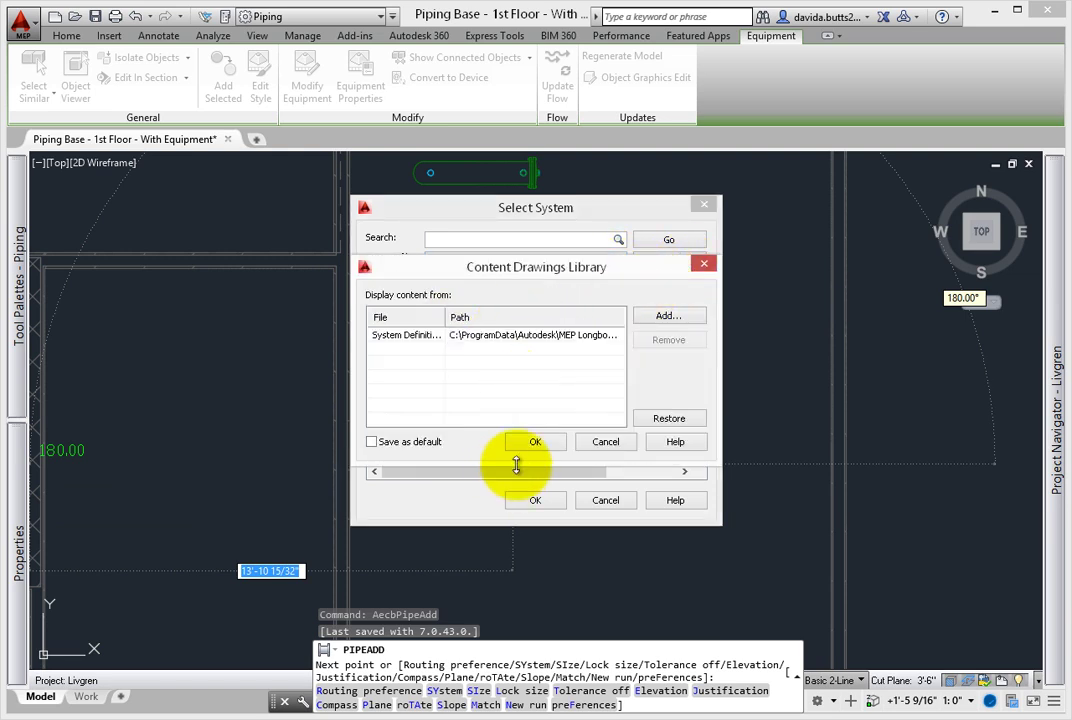
left_click(530, 446)
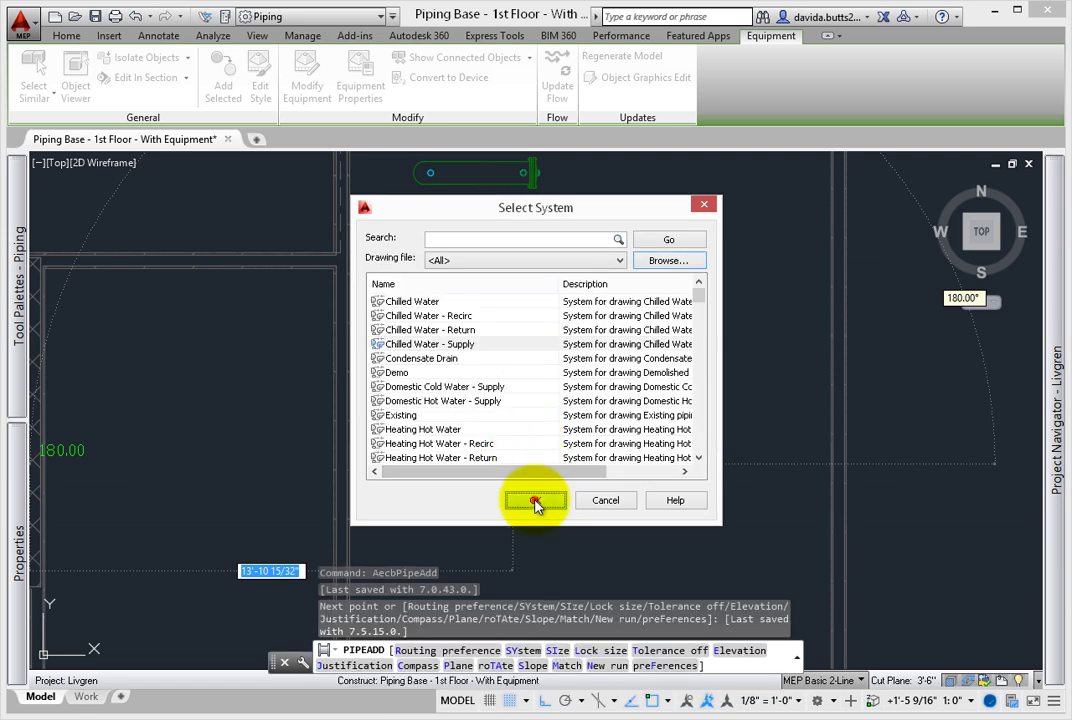
left_click(536, 501)
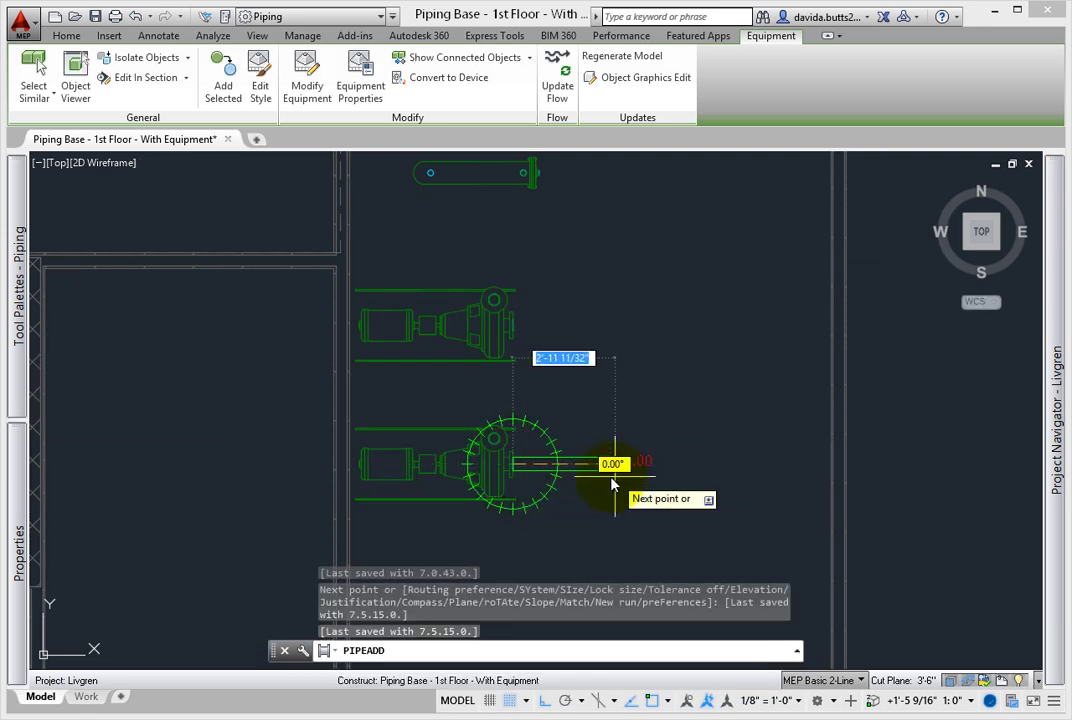
Choose Slip on Flanged - 150 Lb. and Threaded as the pipe's routing preference.
mouse_move(60, 359)
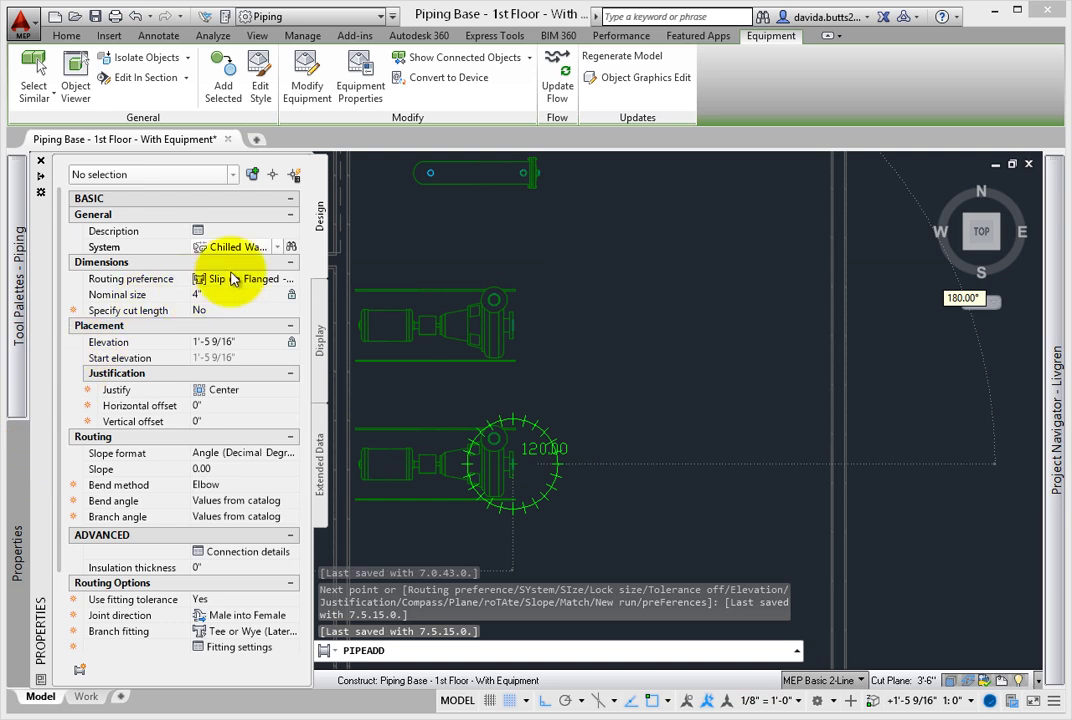
left_click(282, 250)
left_click(270, 305)
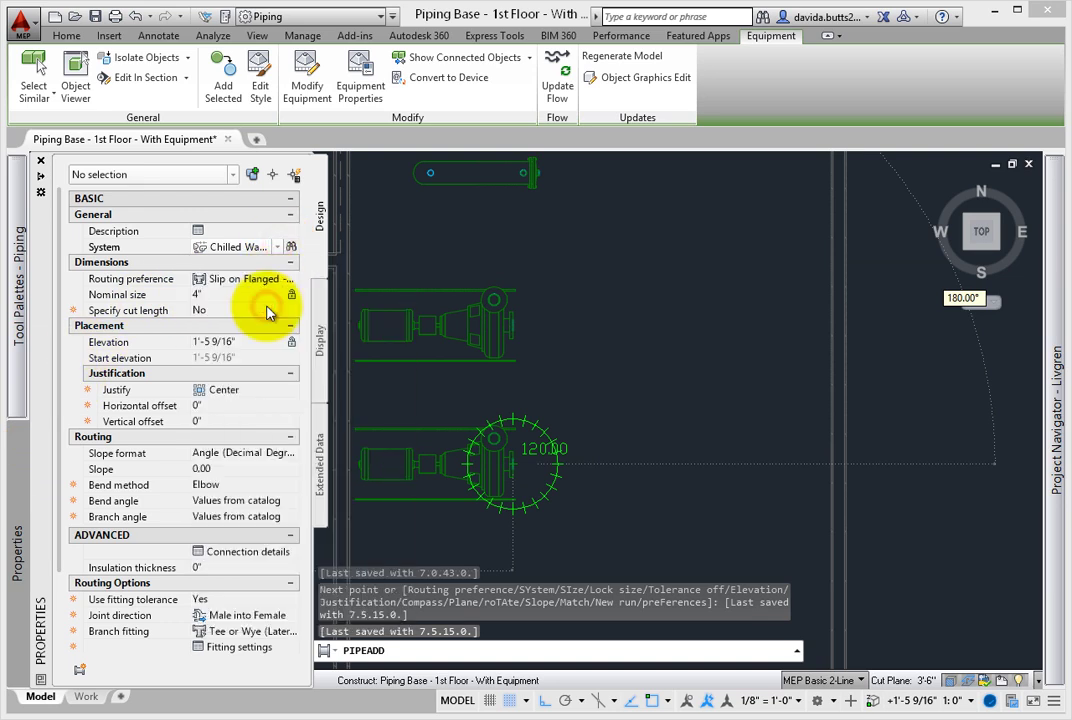
left_click(268, 280)
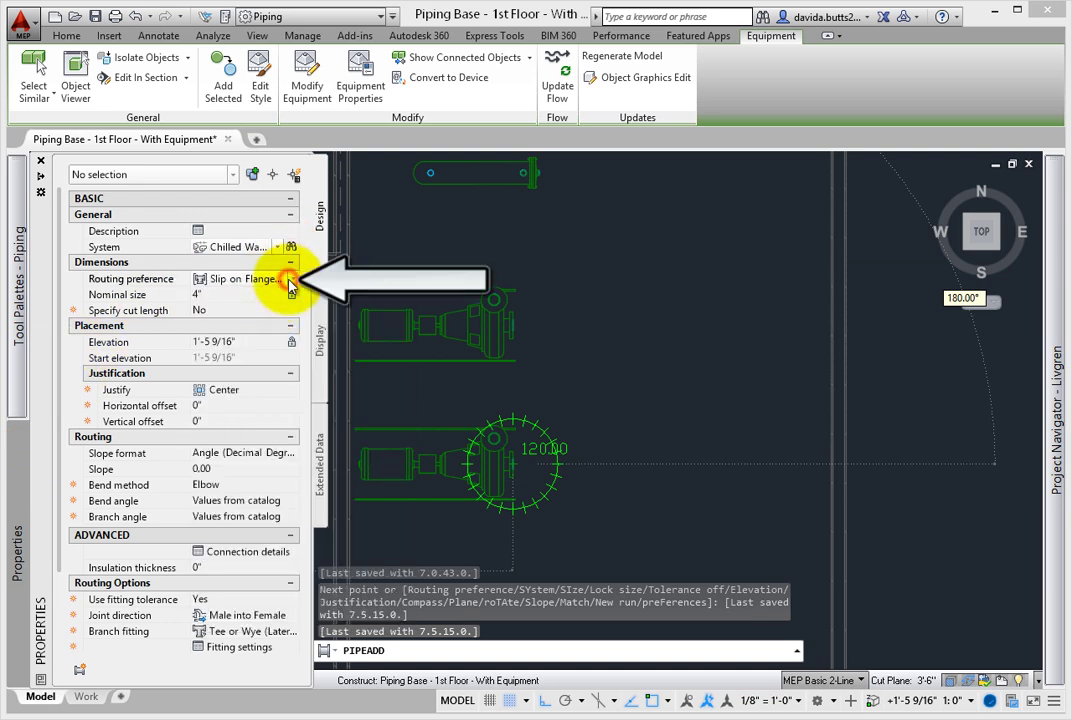
left_click(291, 284)
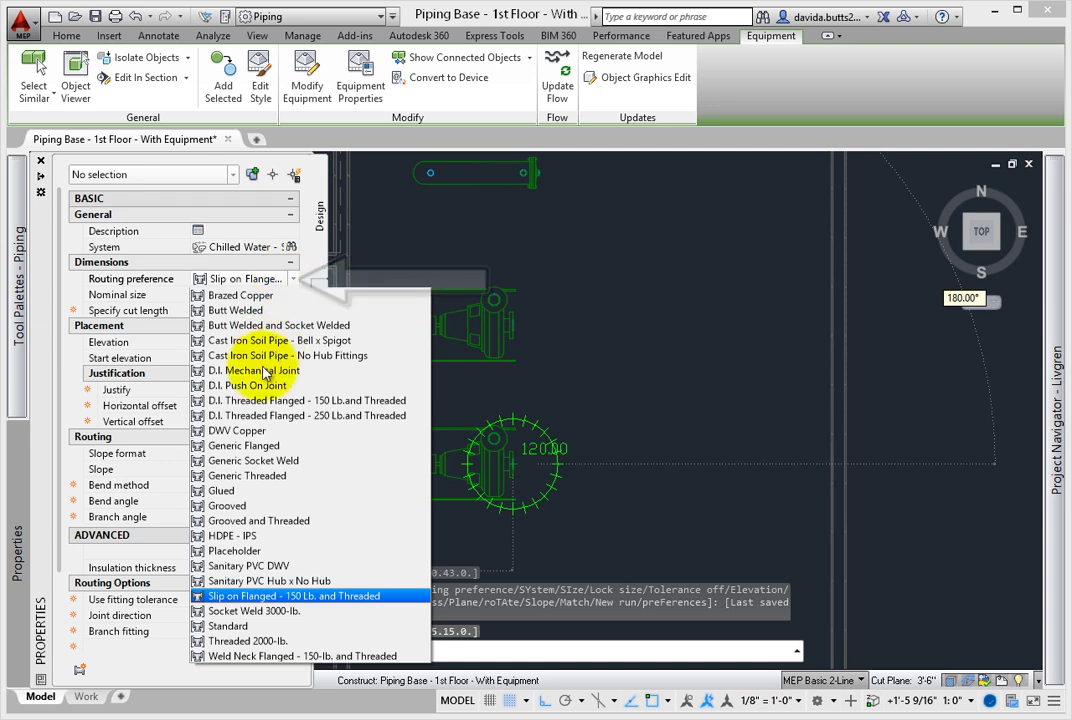
left_click(308, 597)
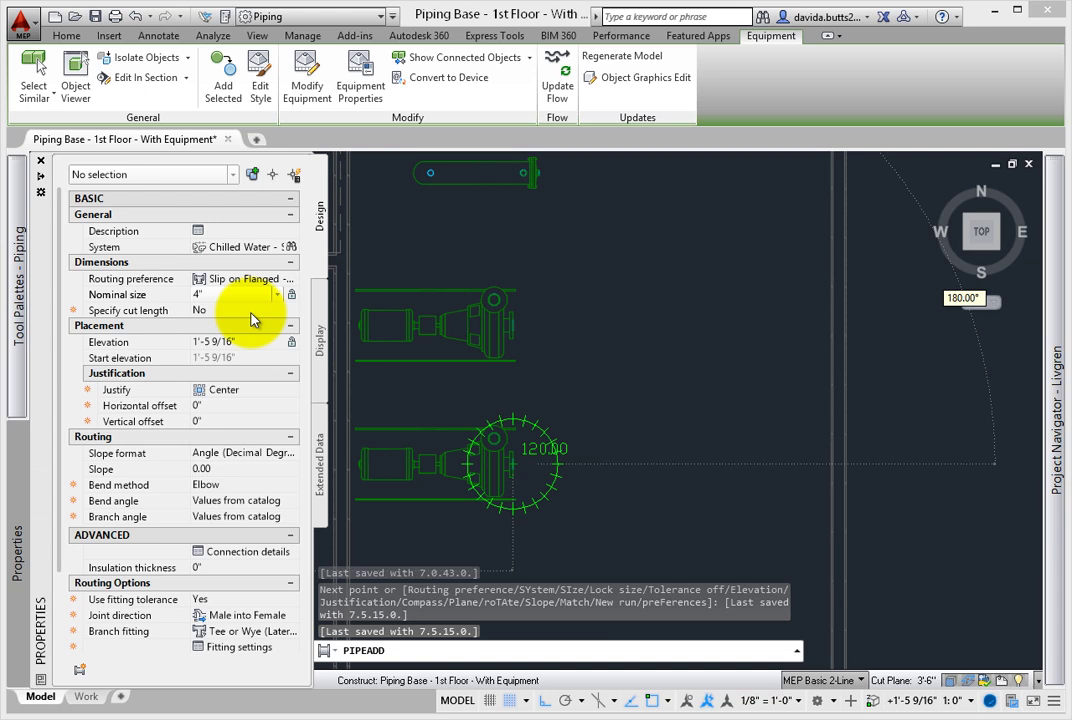
Enable a specified cut length for the pipe, check the available lengths, and set the option back to No.
left_click(268, 343)
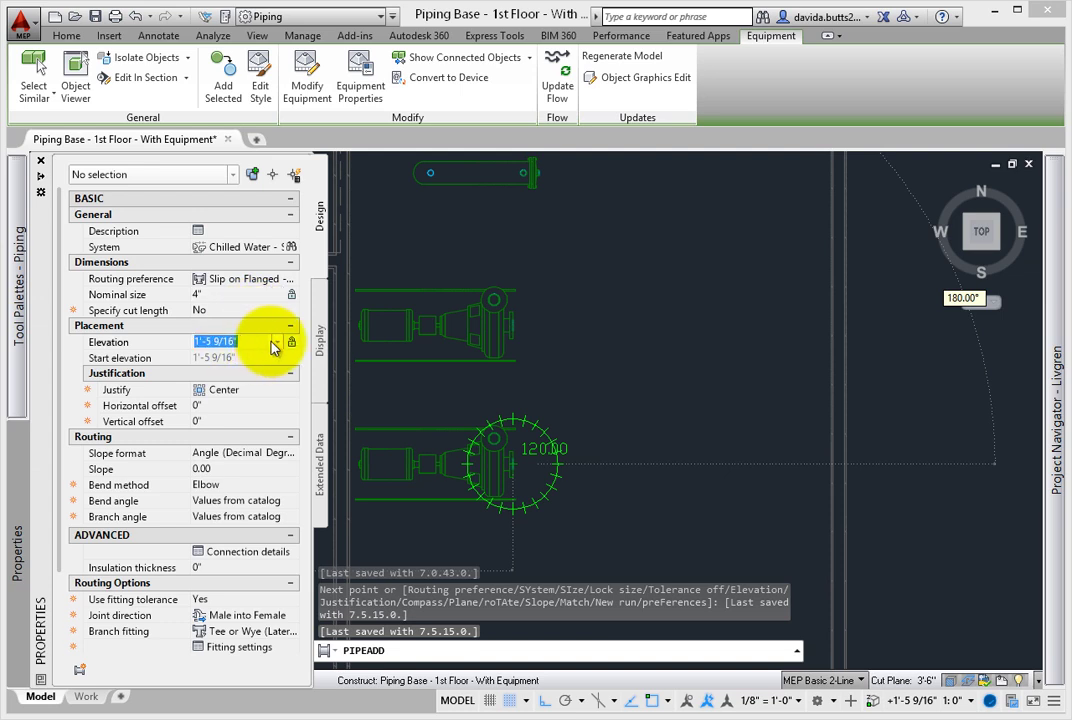
left_click(262, 312)
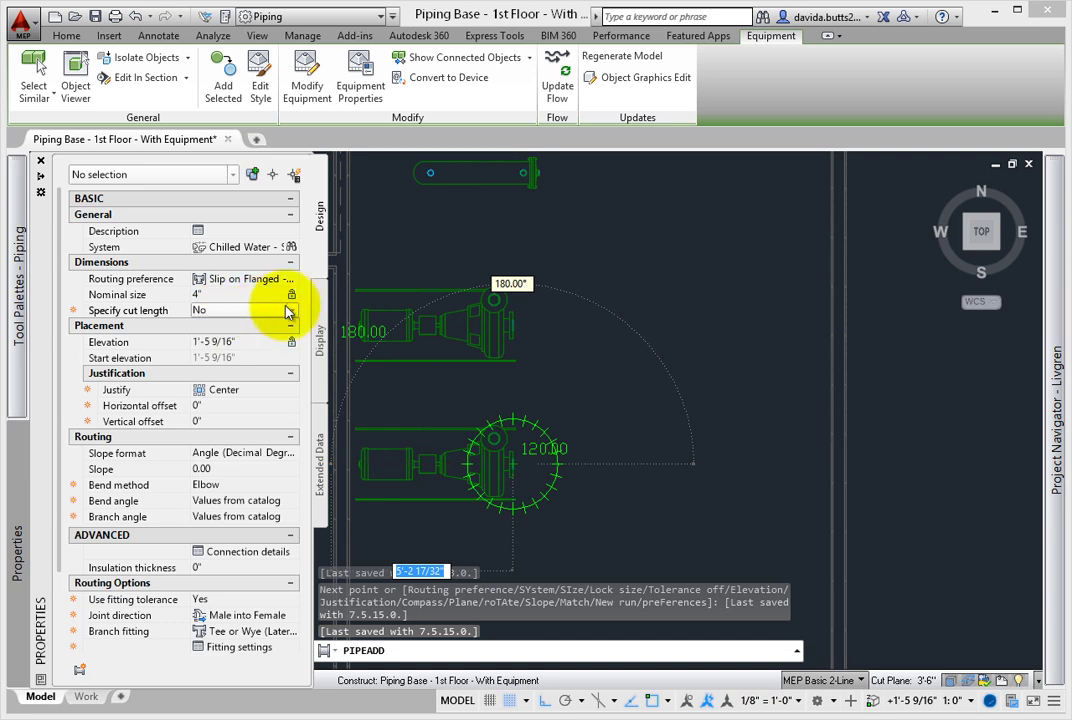
left_click(293, 314)
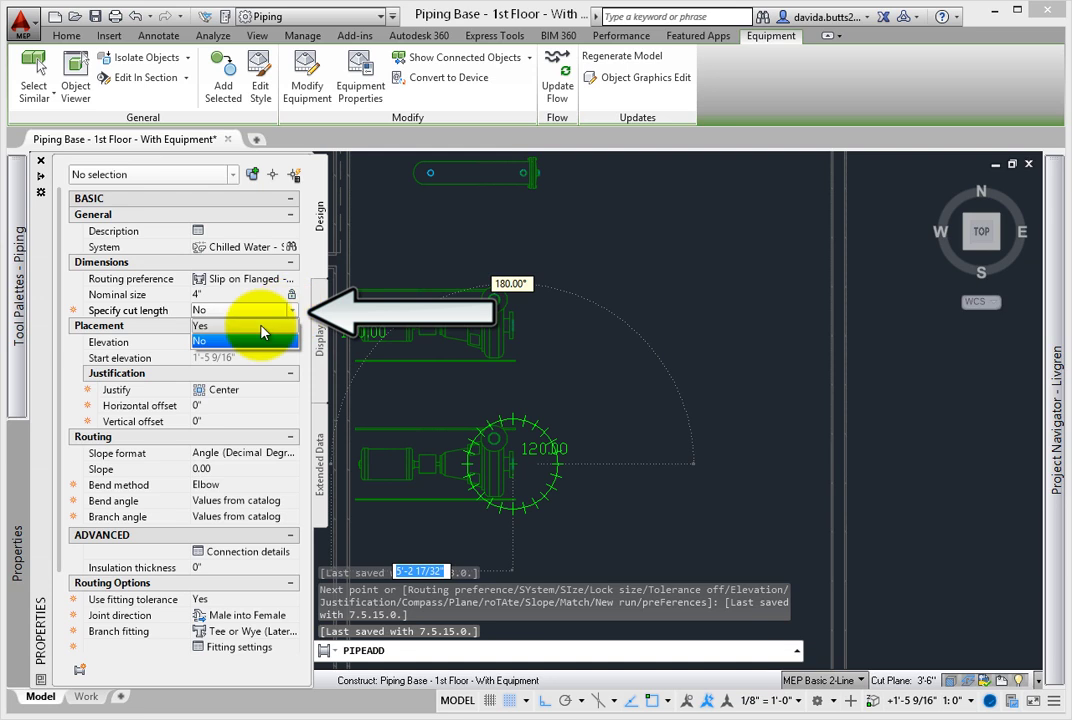
left_click(235, 326)
left_click(217, 325)
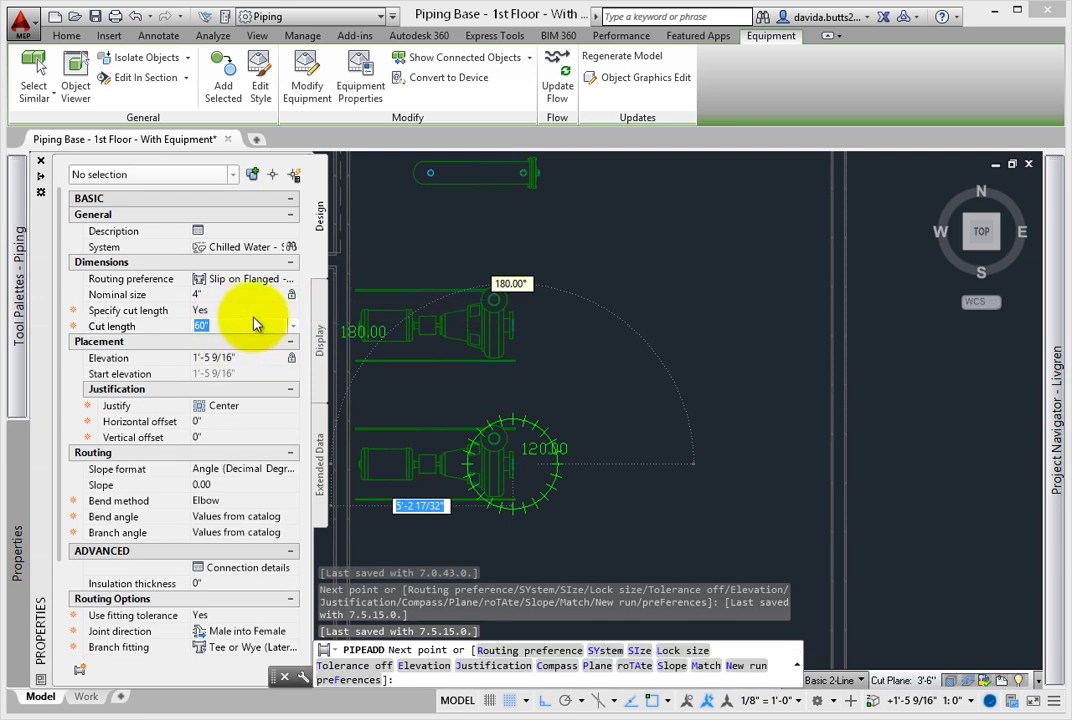
left_click(292, 326)
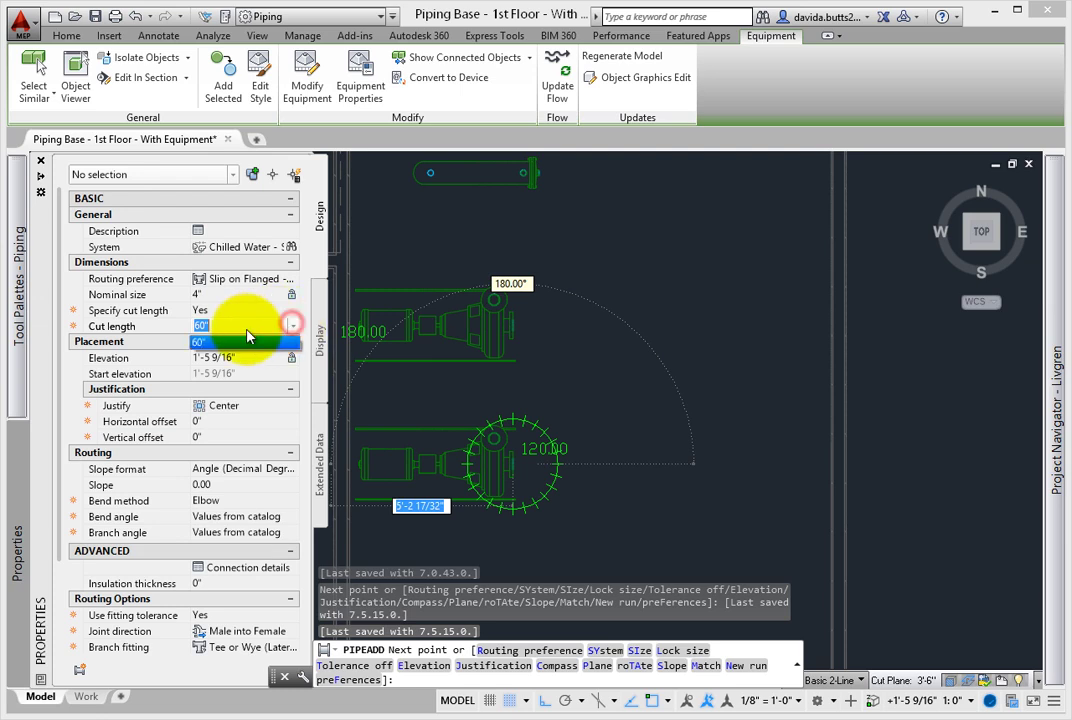
left_click(239, 322)
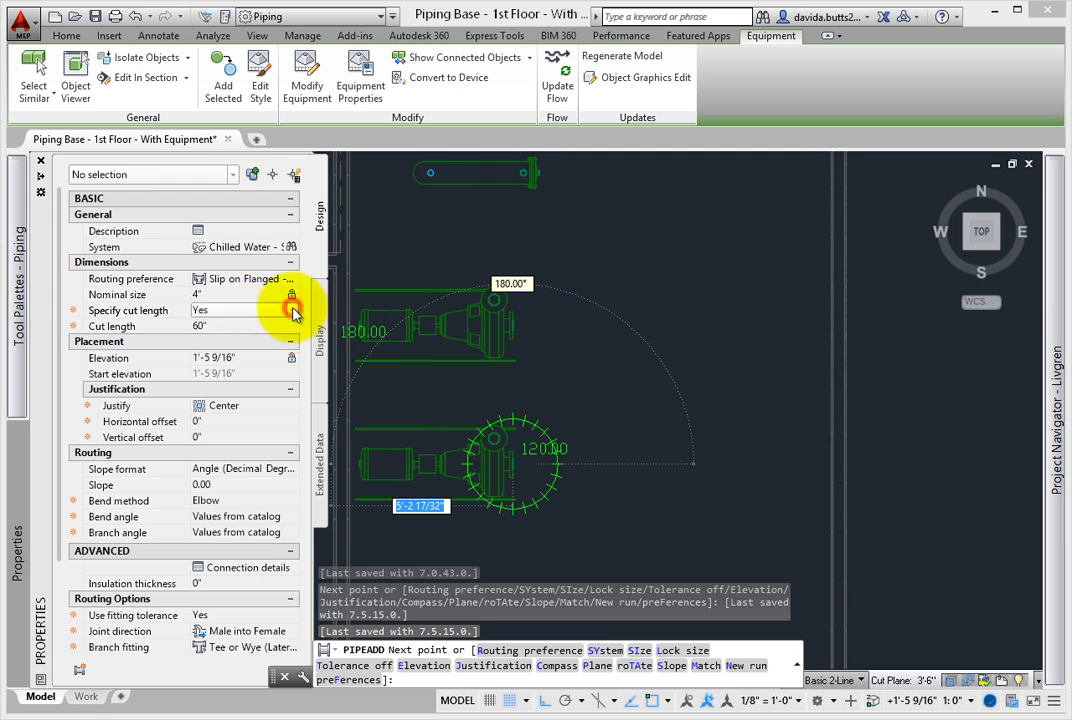
left_click(291, 311)
left_click(214, 341)
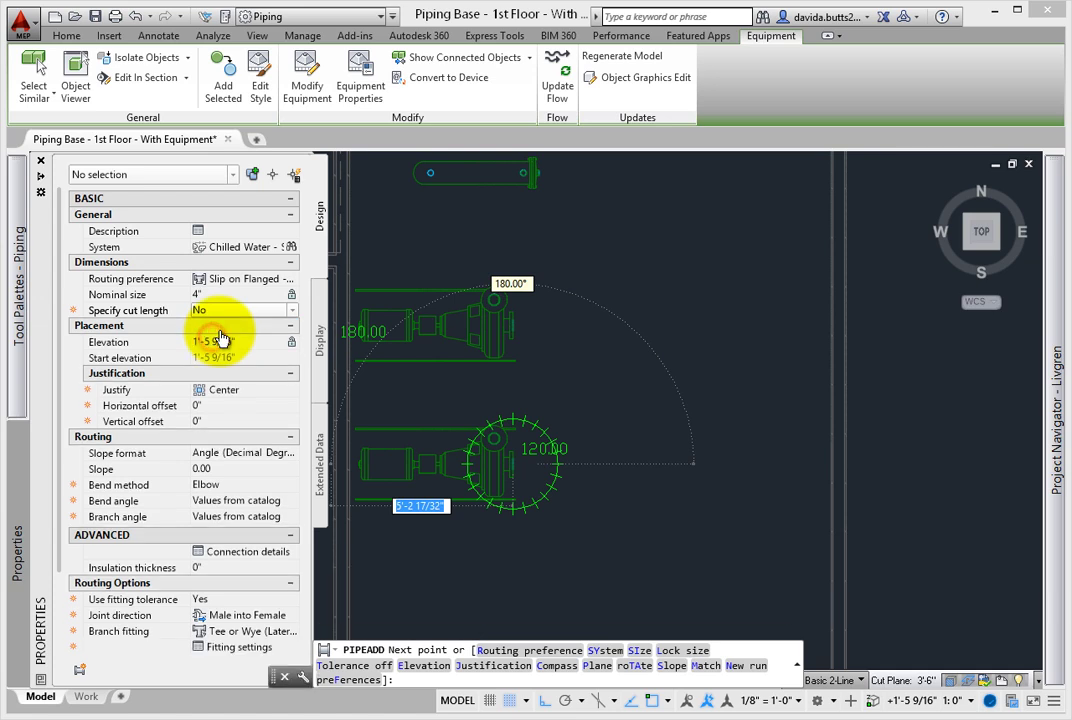
Check the pipe's elevation setting and the available justifications, and choose Center as its justification.
left_click(273, 345)
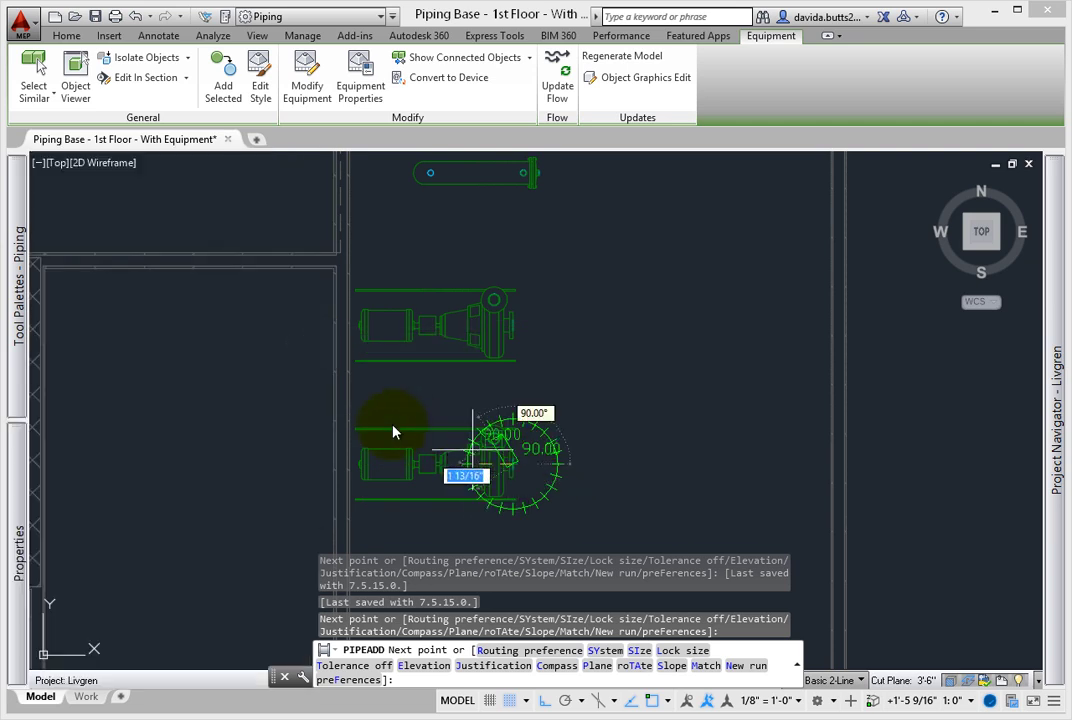
mouse_move(20, 395)
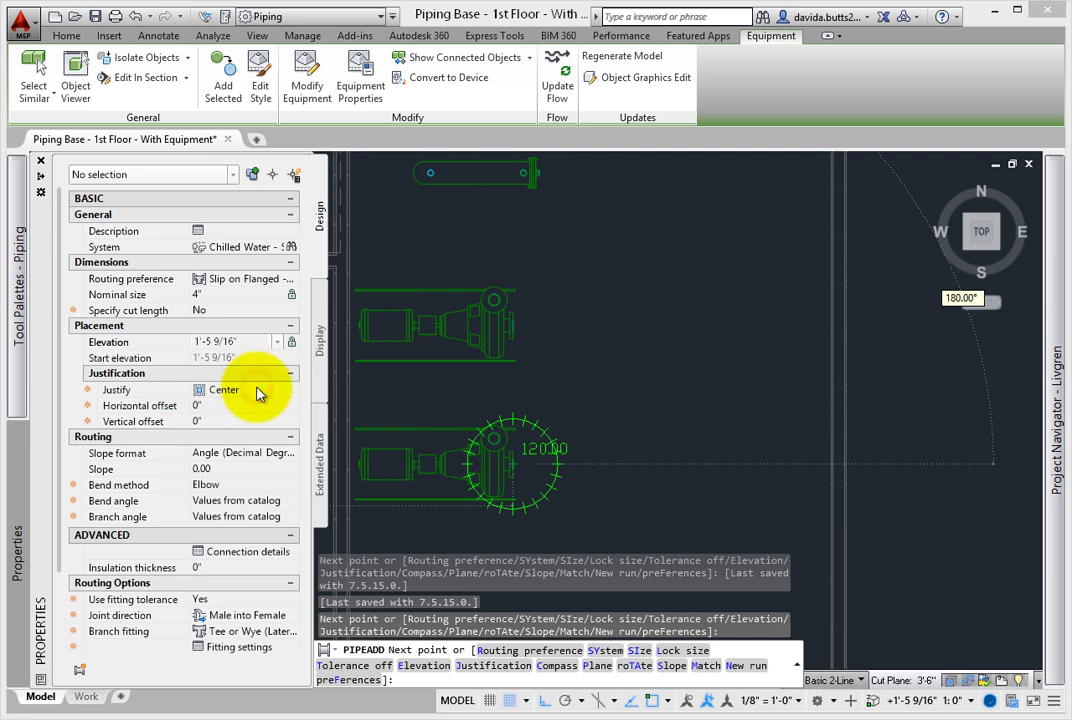
left_click(289, 391)
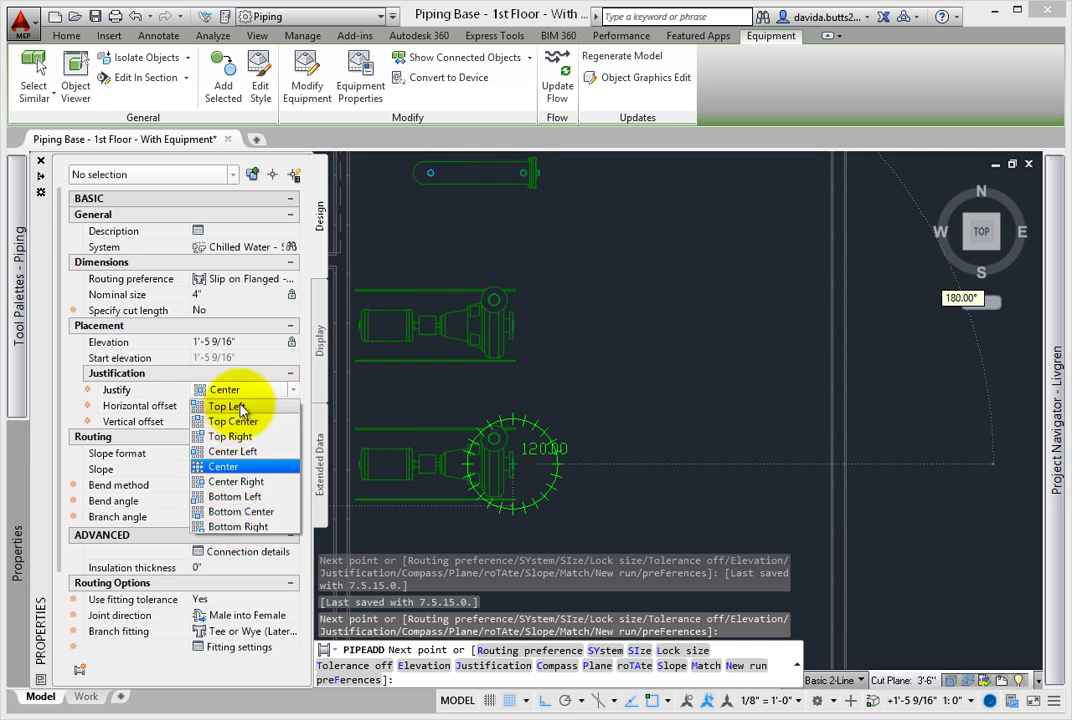
left_click(235, 468)
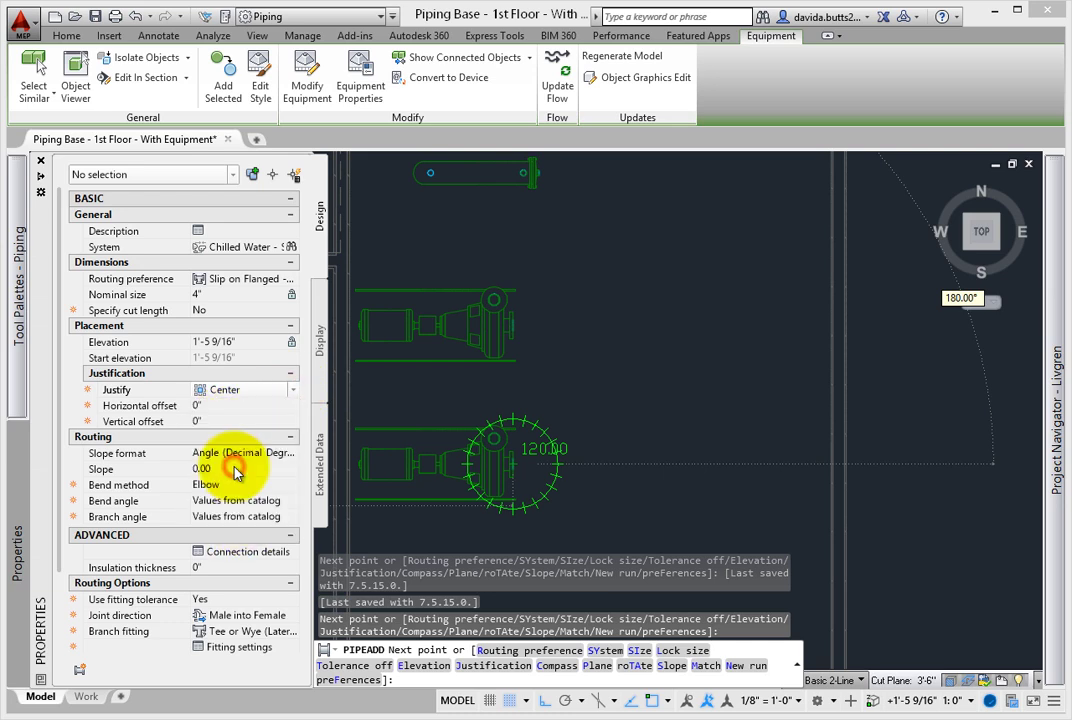
Check the pipe's horizontal and vertical offsets and slope formats, and choose Values from catalog for the bend angle.
left_click(244, 407)
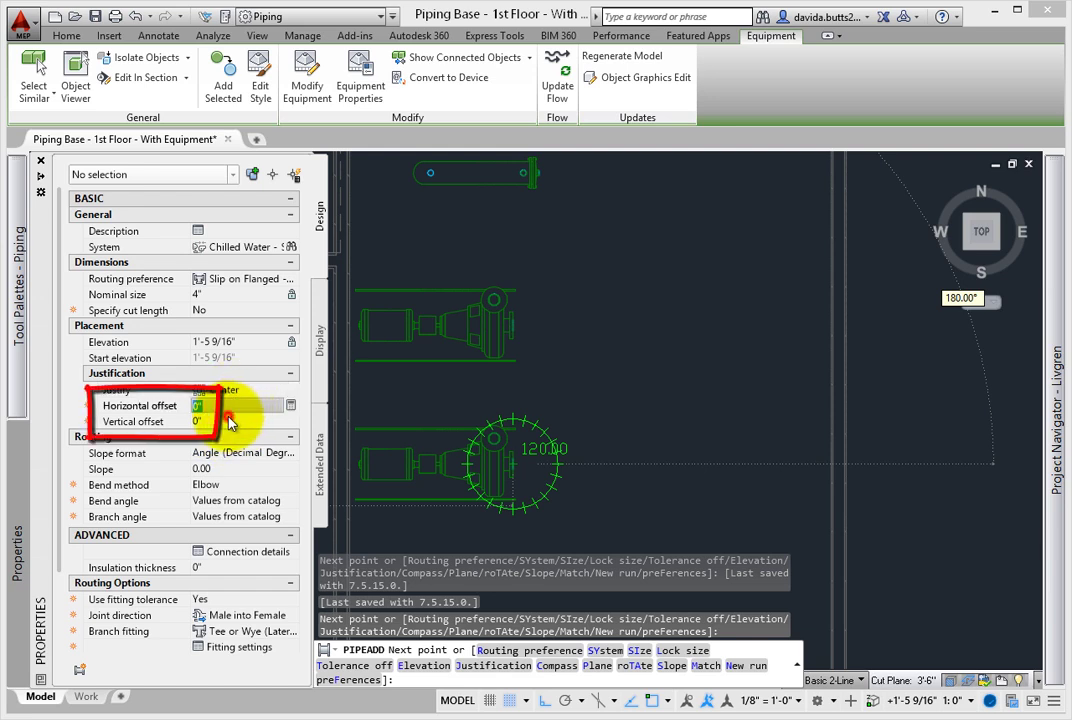
left_click(229, 421)
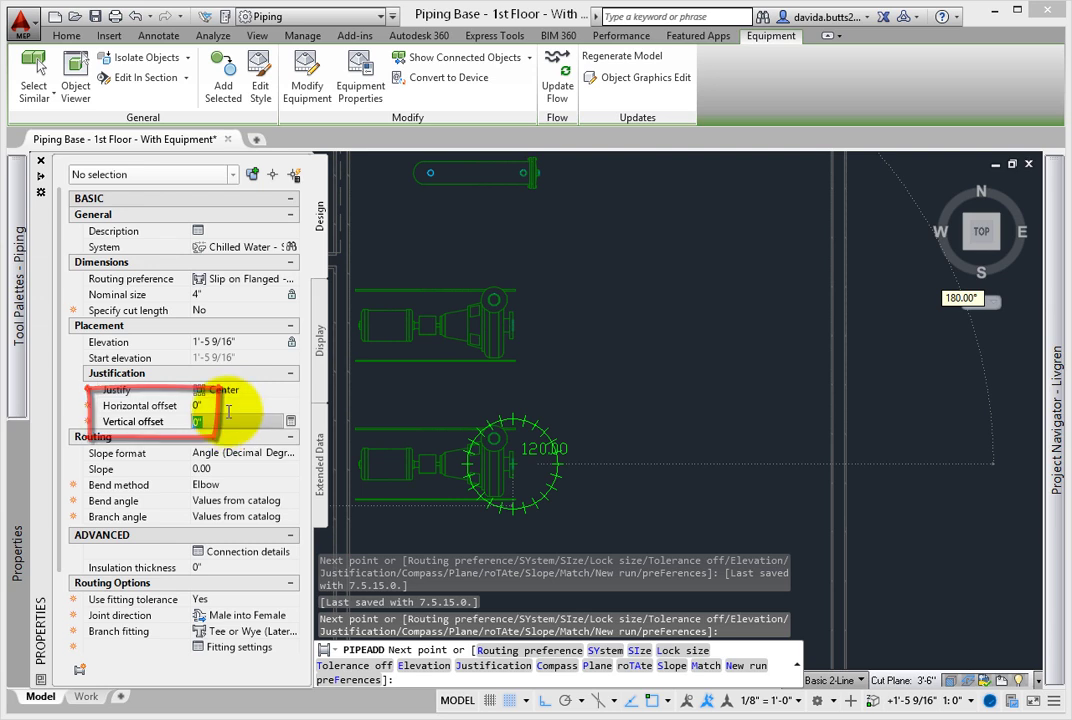
left_click(234, 406)
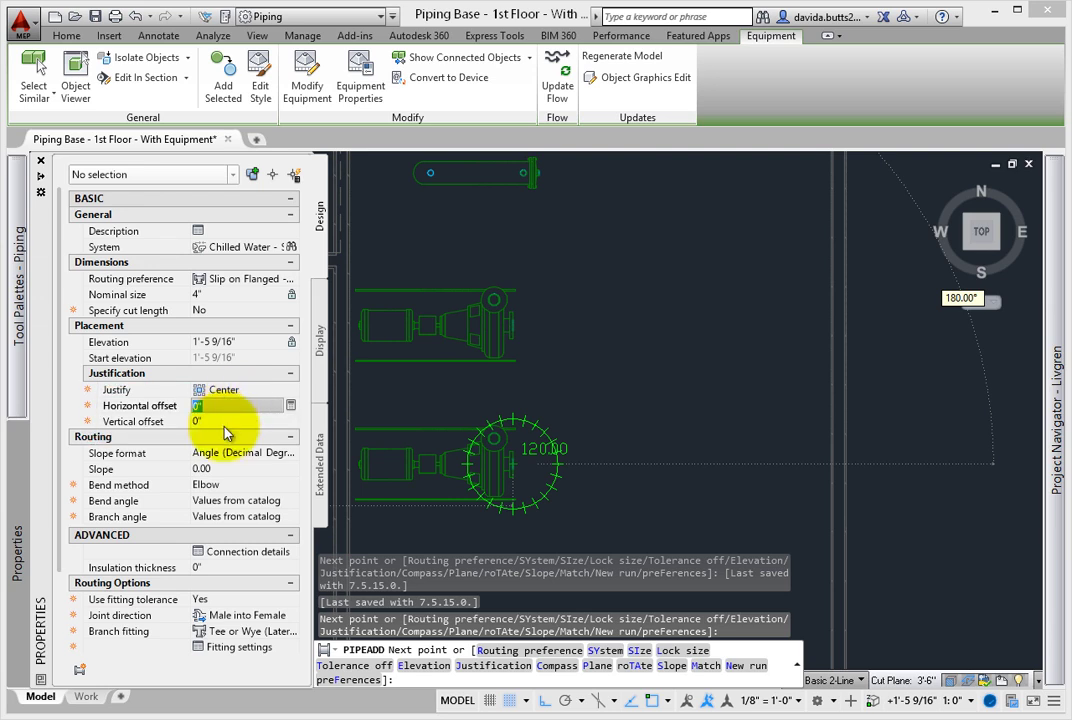
left_click(240, 452)
left_click(286, 454)
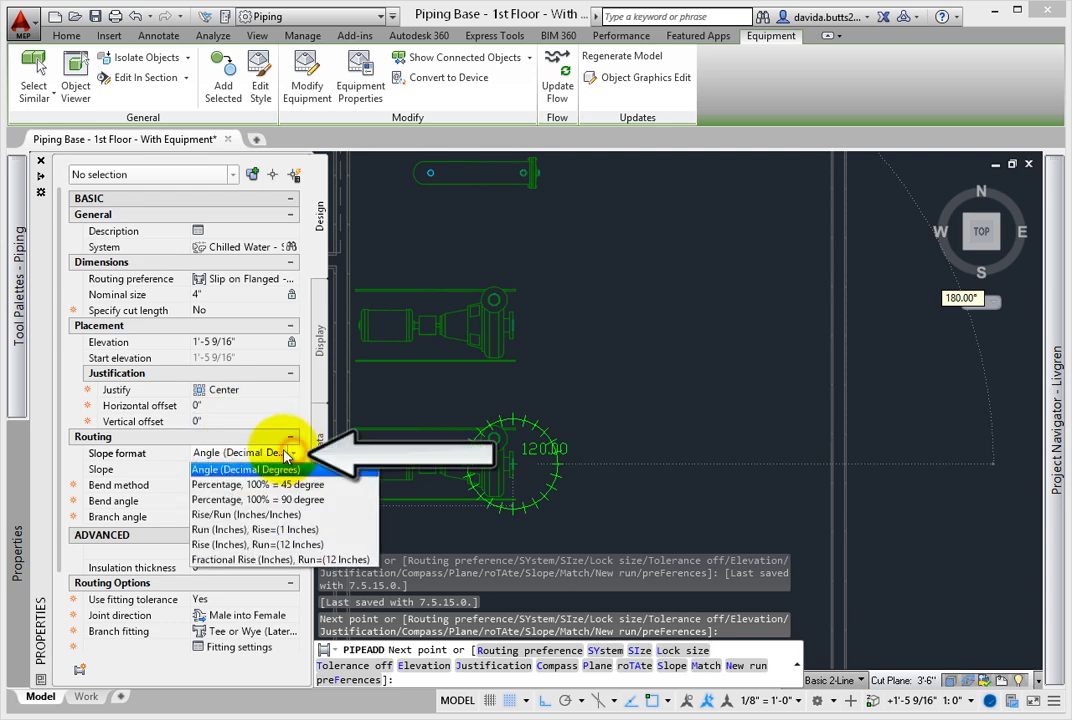
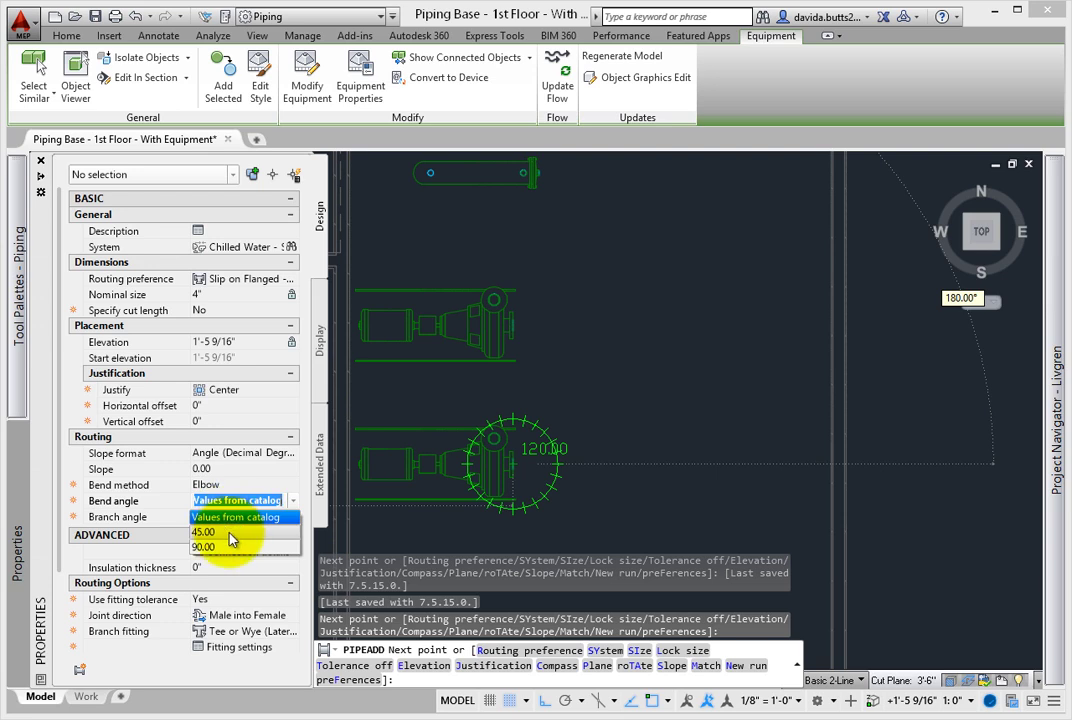
left_click(258, 515)
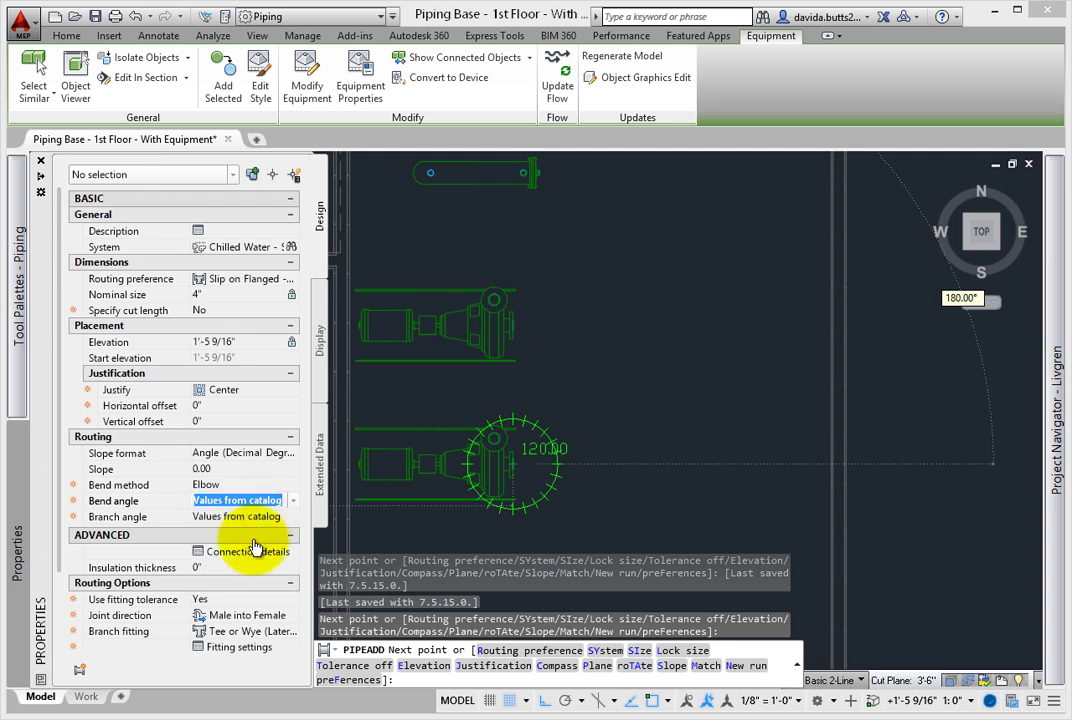
Check the pipe's insulation thickness and set the use of fitting tolerance to No.
scroll(58, 560, "down", 3)
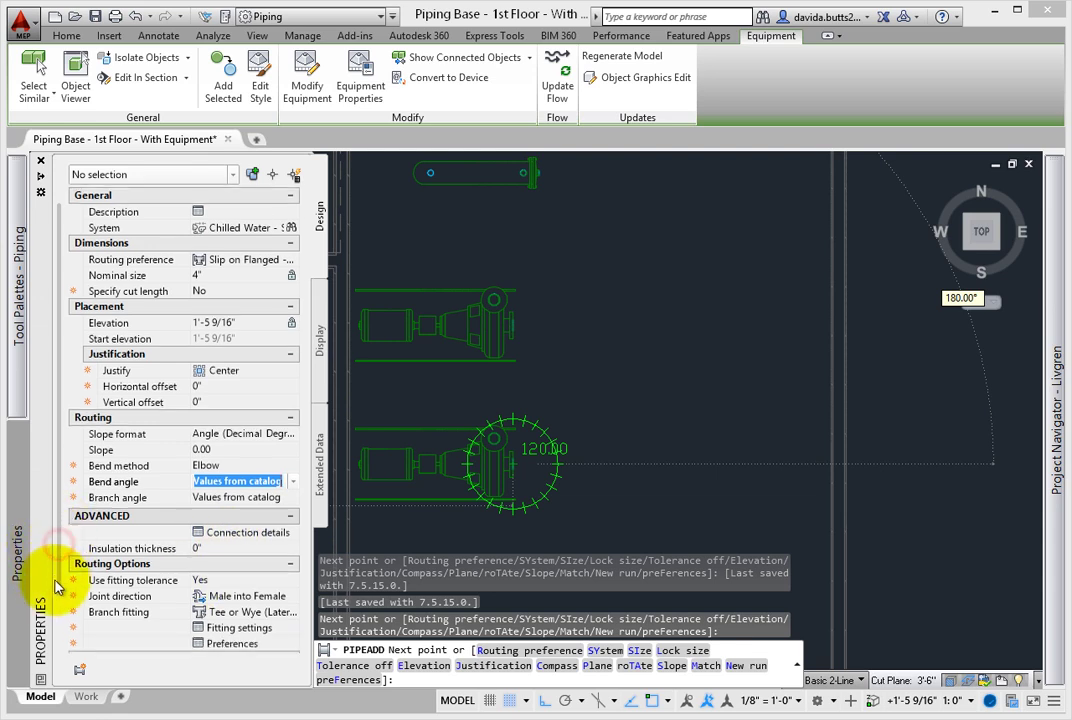
left_click(237, 468)
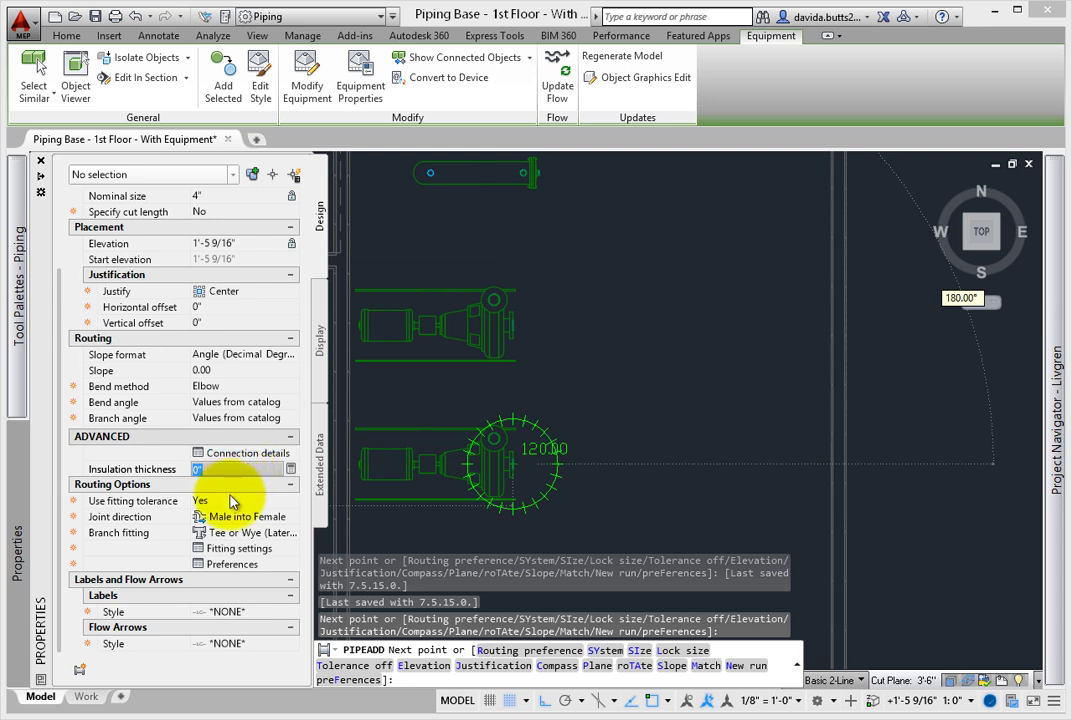
left_click(230, 500)
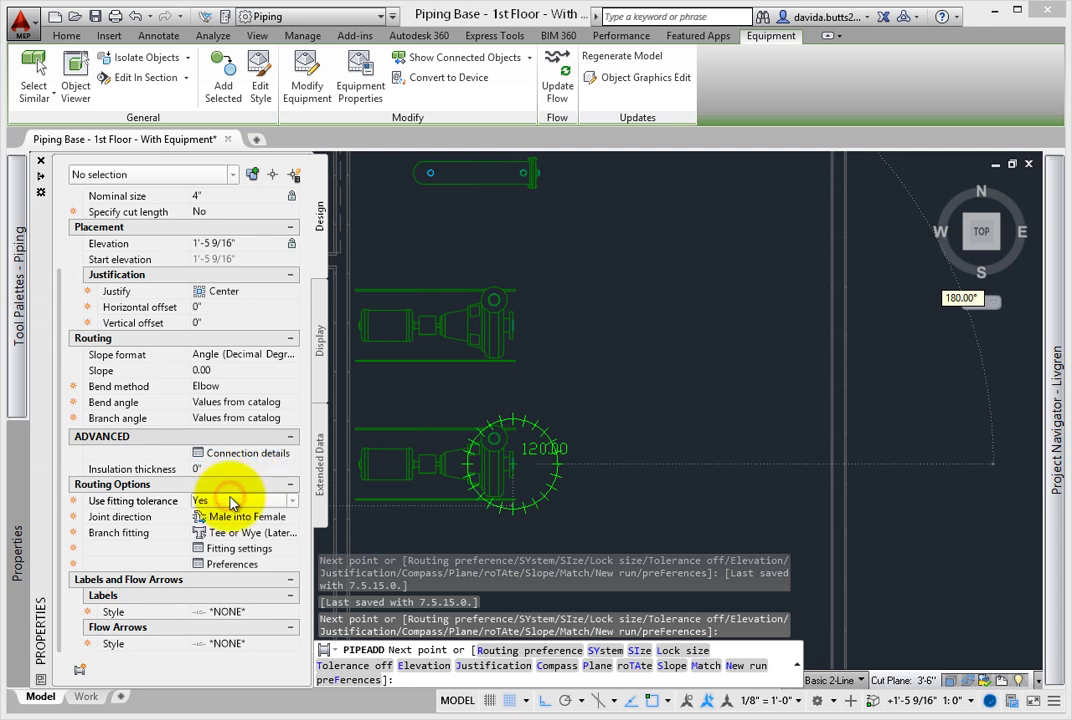
left_click(290, 502)
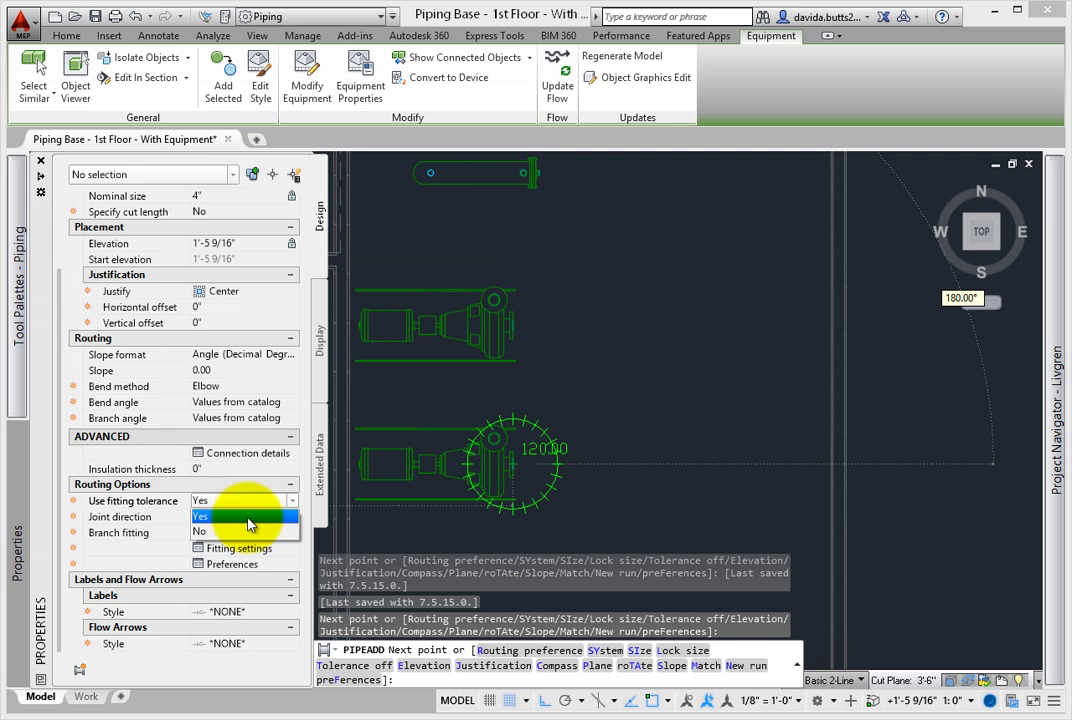
left_click(240, 533)
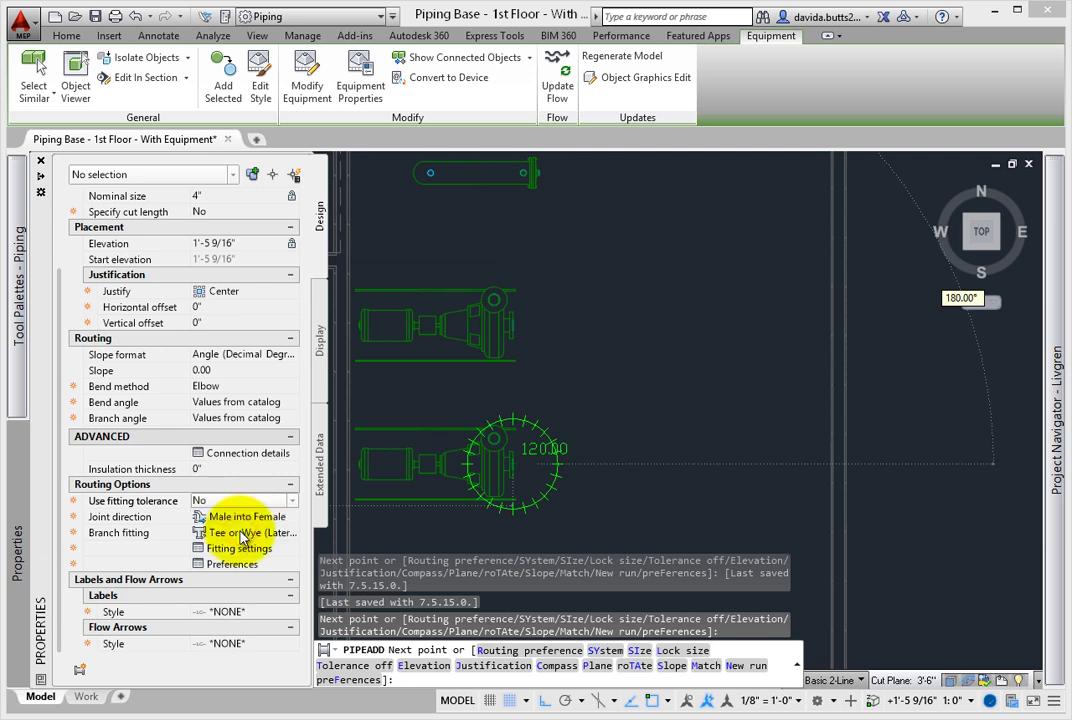
Choose Male into Female as the joint direction and Tee or Wye (Lateral) as the branch fitting in the routing options.
left_click(262, 517)
left_click(291, 517)
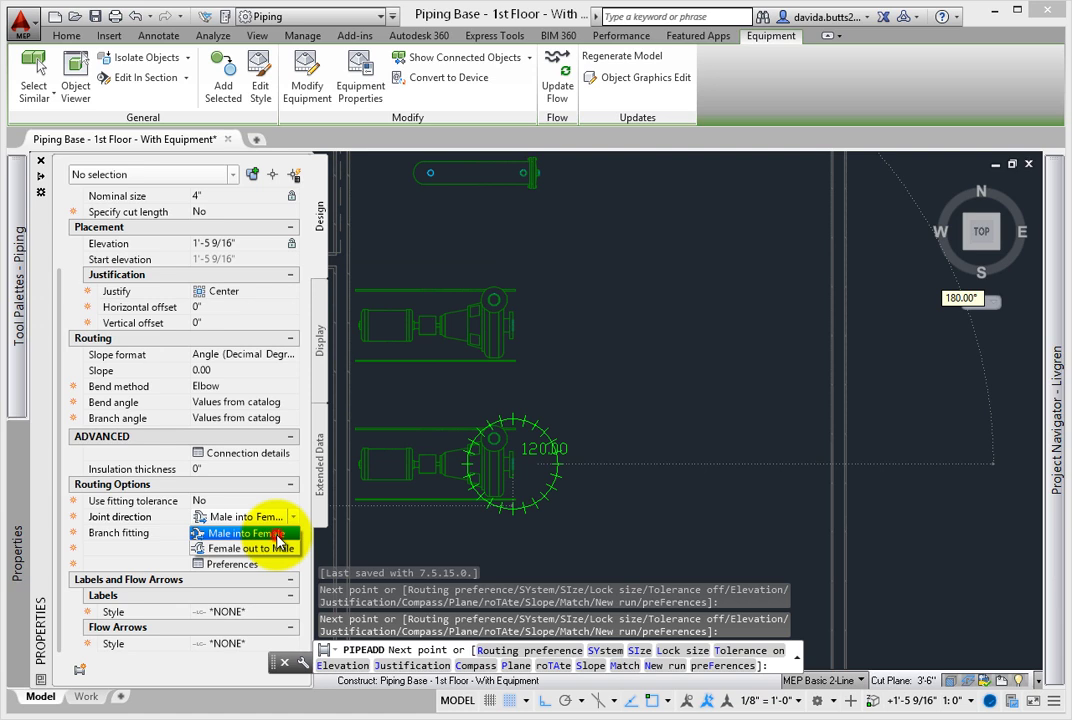
left_click(278, 534)
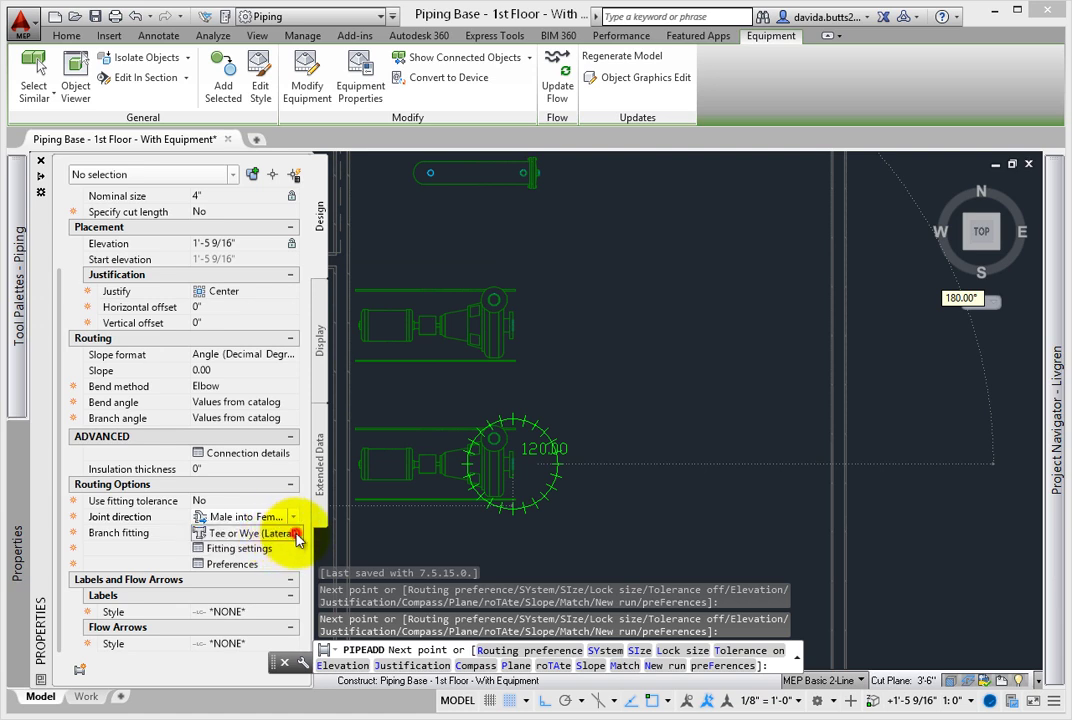
left_click(296, 536)
left_click(296, 536)
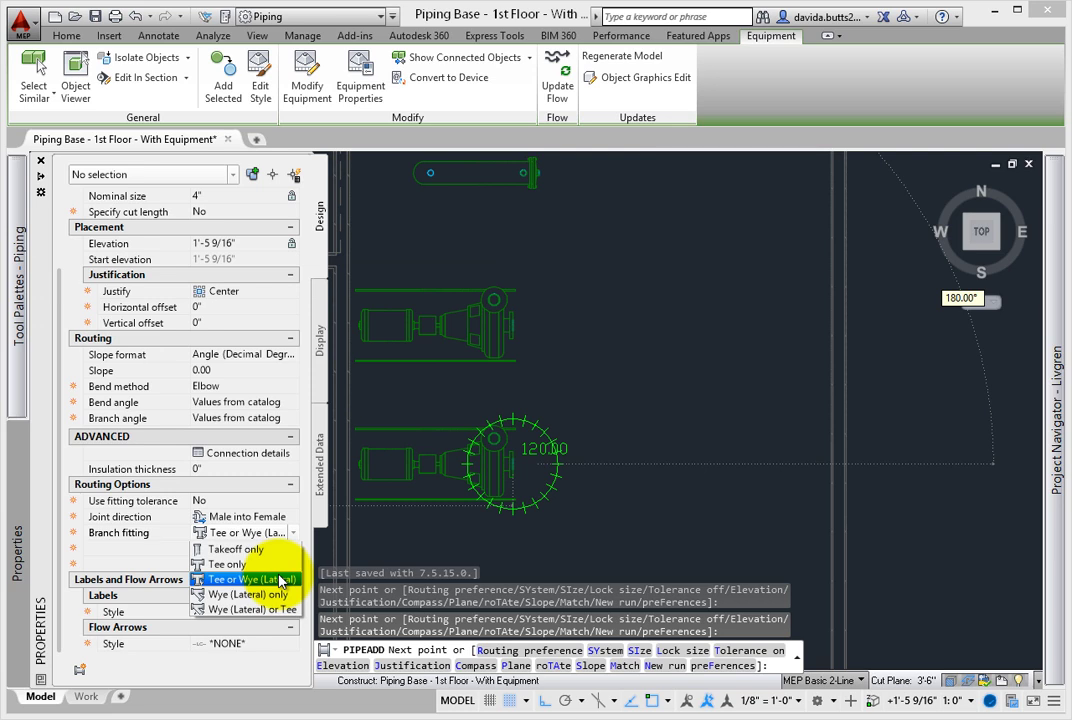
left_click(280, 580)
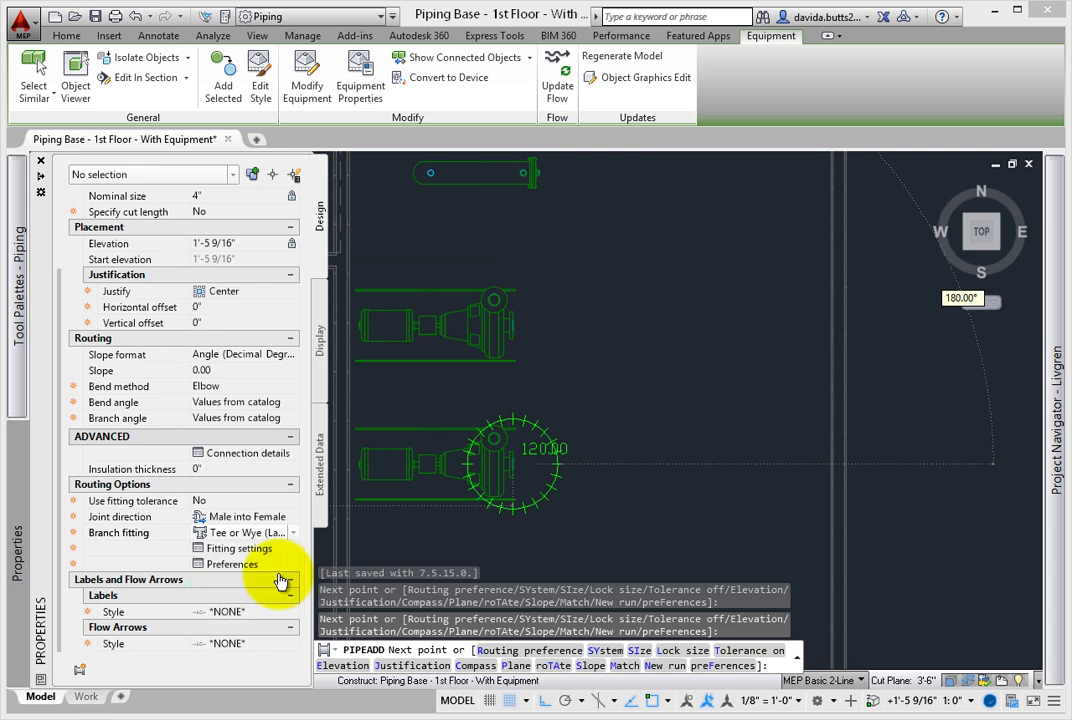
Assign Threaded - Sch 80 - Flange as the Joint - Connector part in the fitting settings and accept them.
left_click(270, 549)
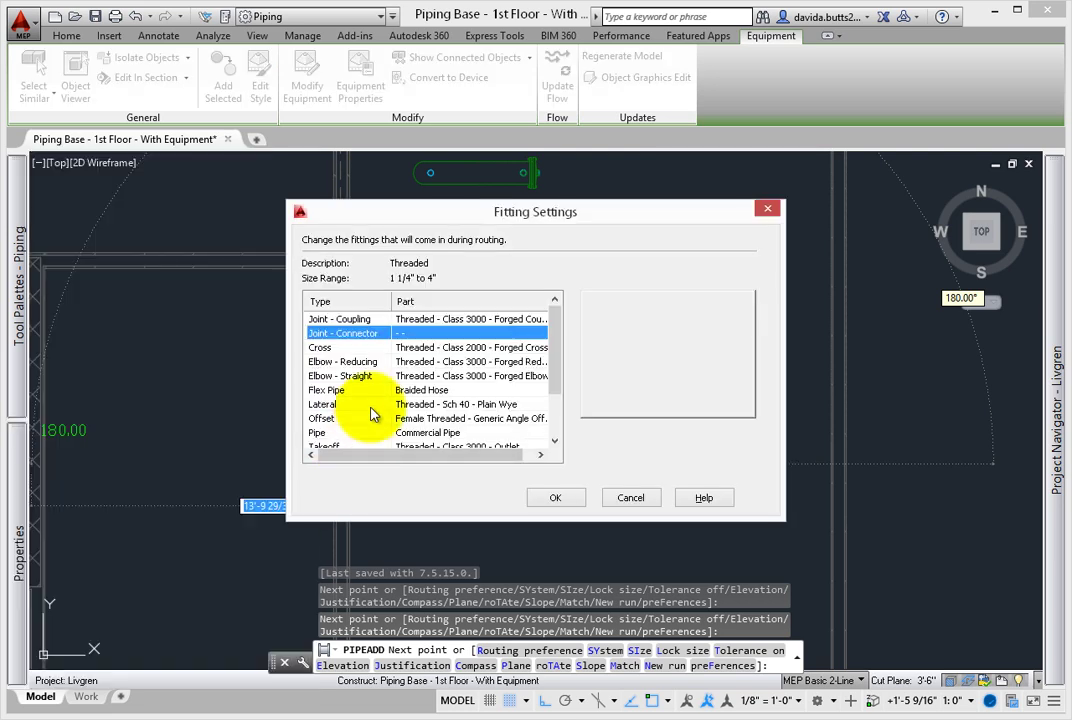
left_click(538, 335)
left_click(538, 335)
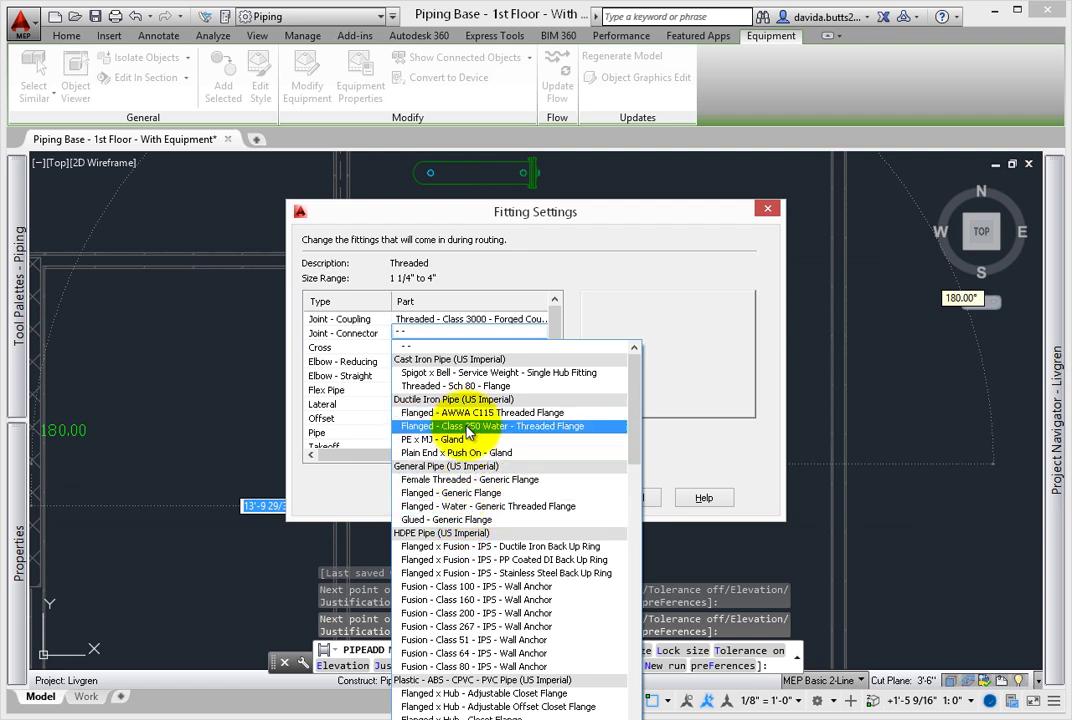
left_click(465, 386)
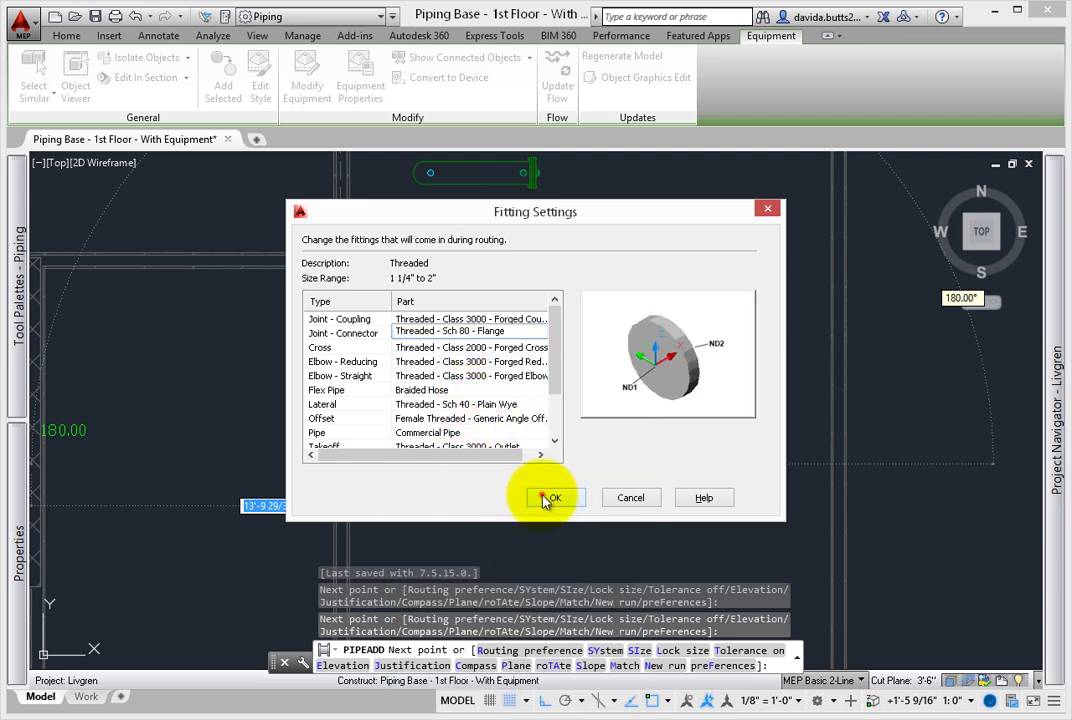
left_click(547, 499)
Switch automatic riser creation off and back on in the pipe layout preferences, accept them, and cancel the pipe run.
mouse_move(15, 528)
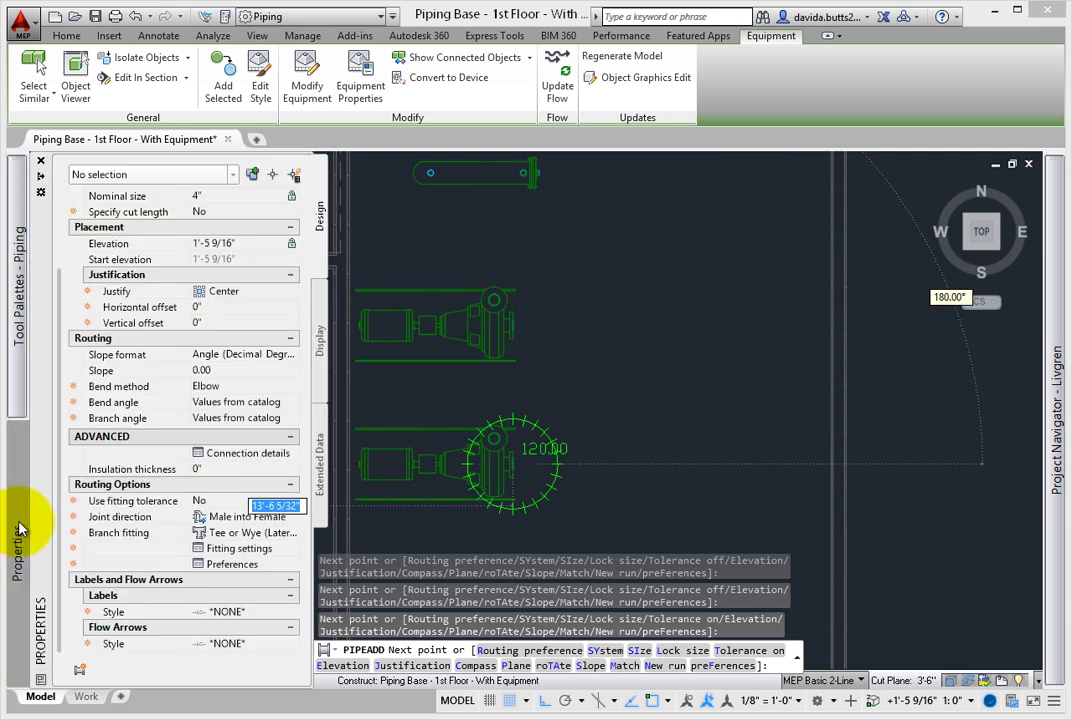
left_click(228, 564)
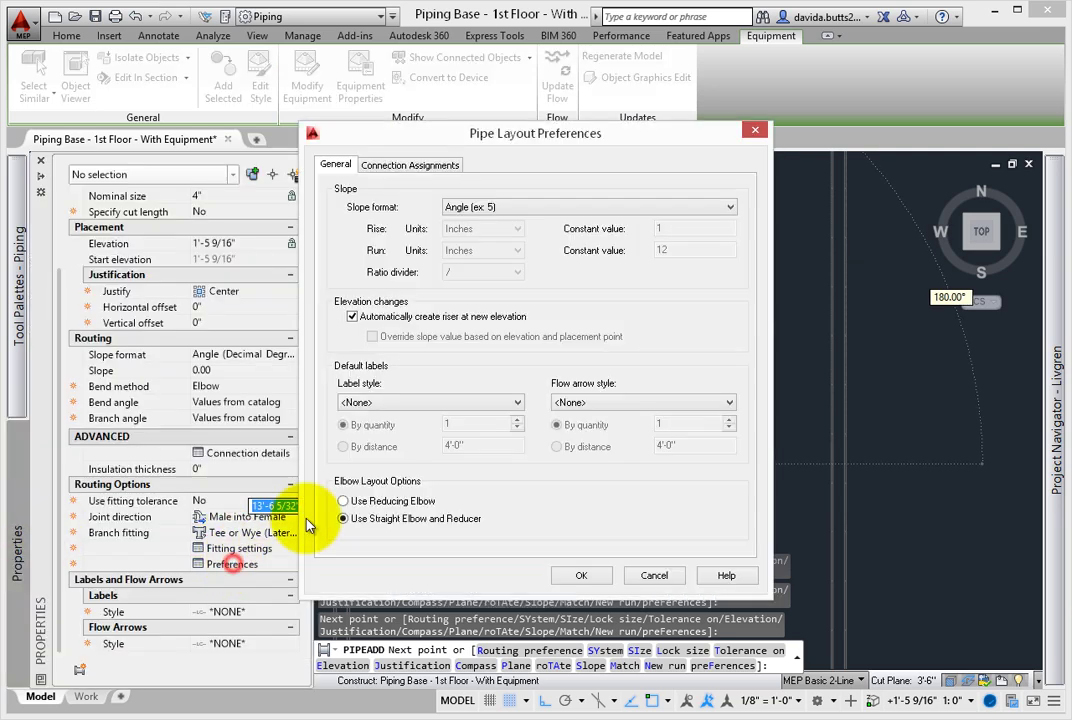
left_click(352, 317)
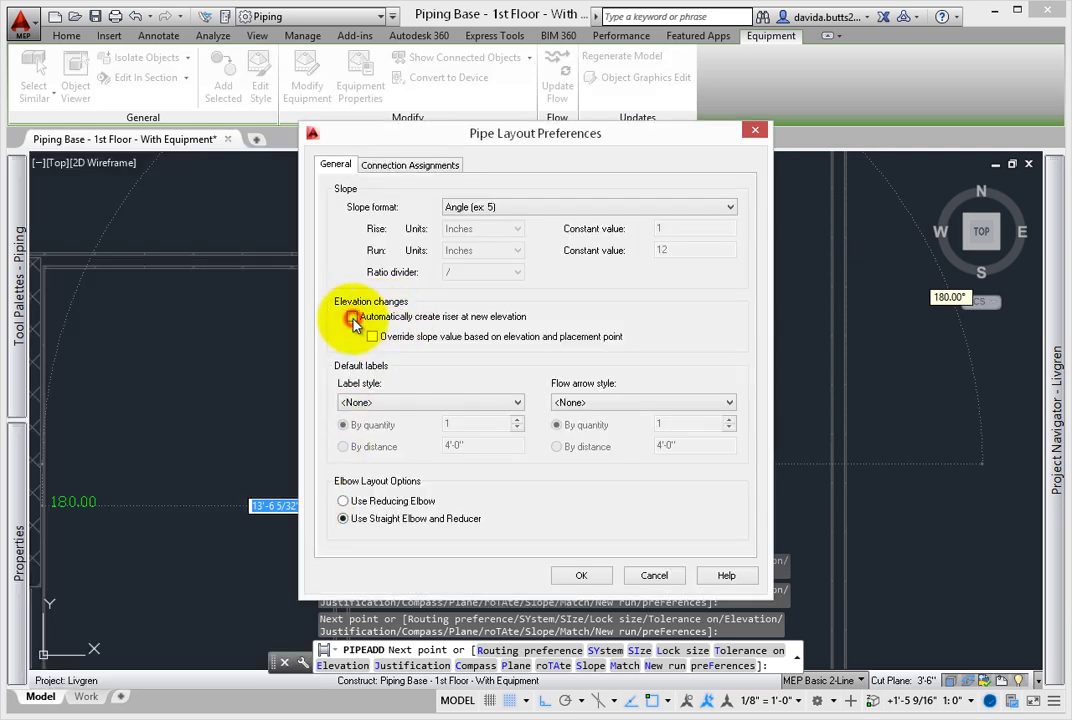
left_click(352, 317)
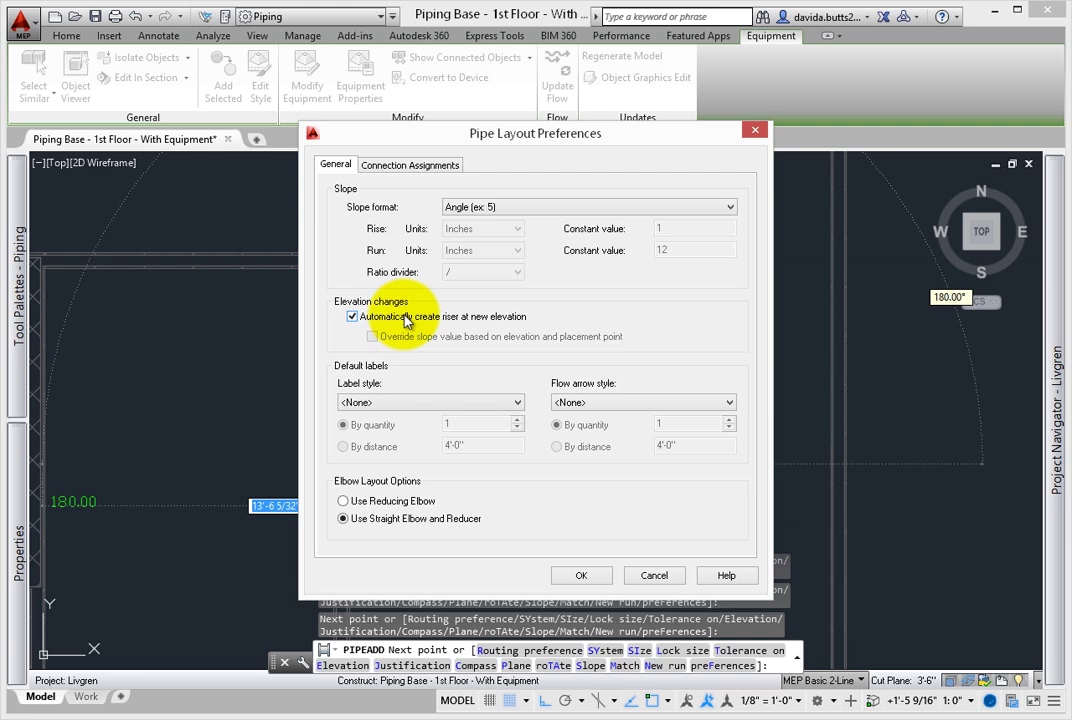
left_click(583, 578)
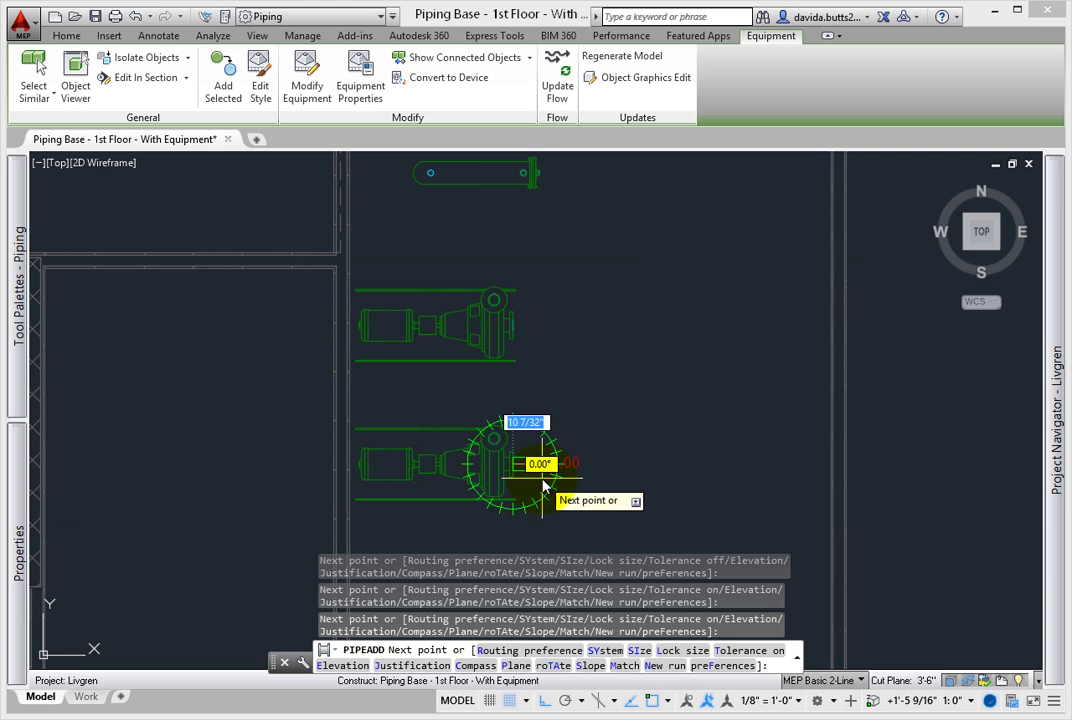
key("Escape")
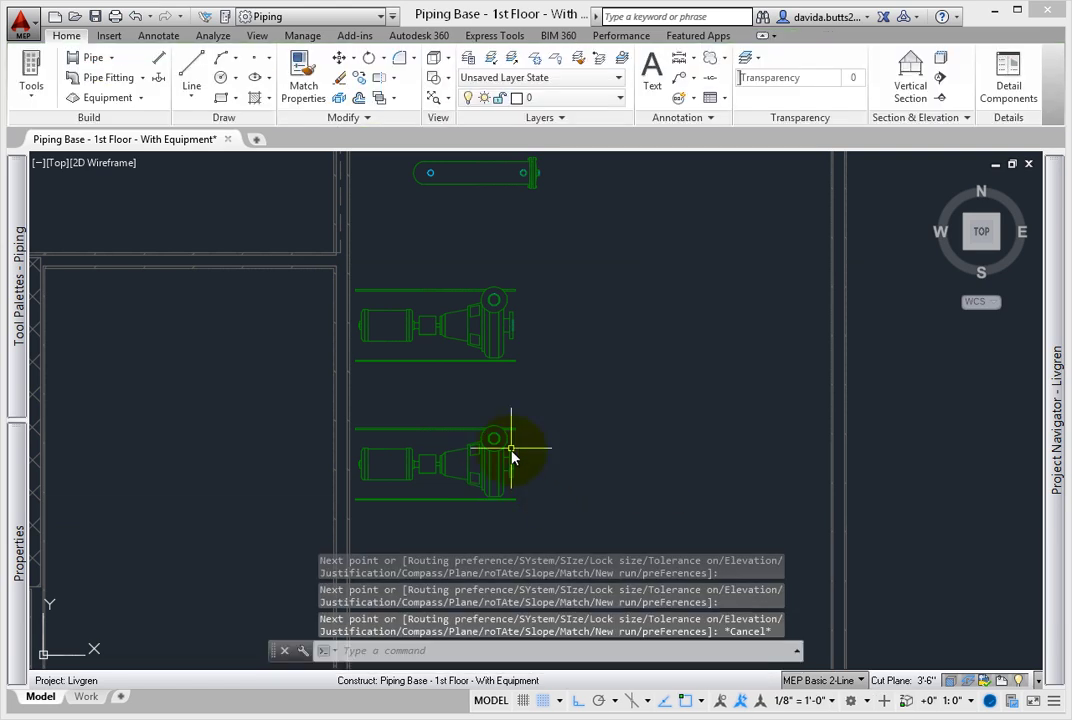
Check the available display configurations and the list of running object snaps, including the pipe connector and curve snaps.
left_click(530, 487)
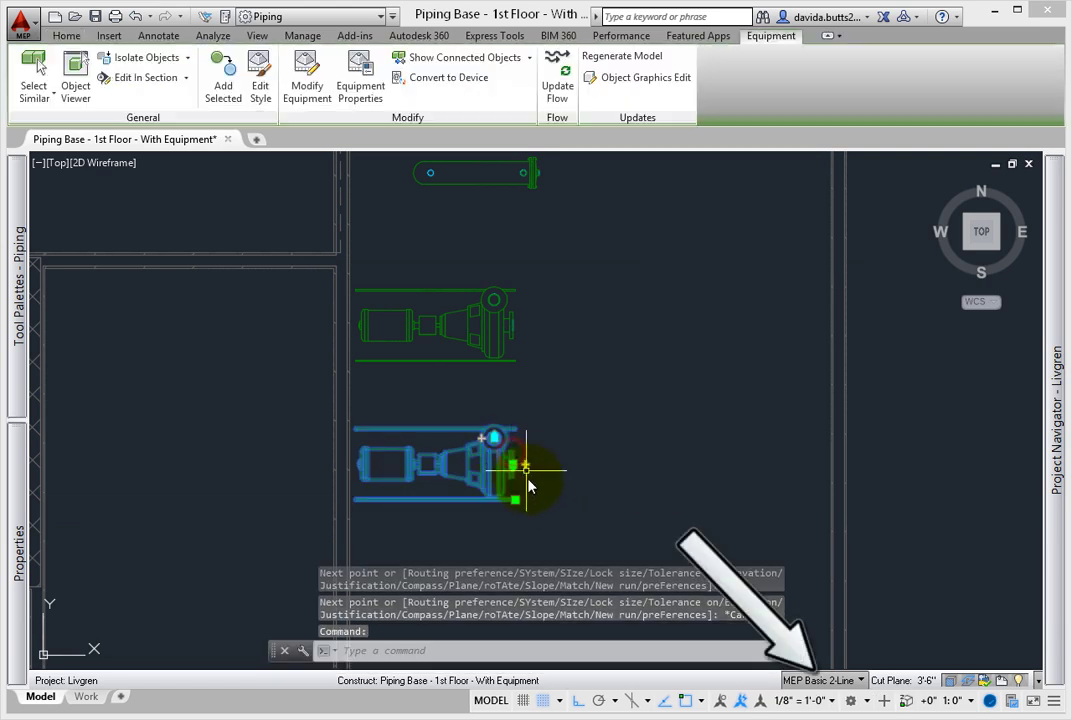
left_click(857, 680)
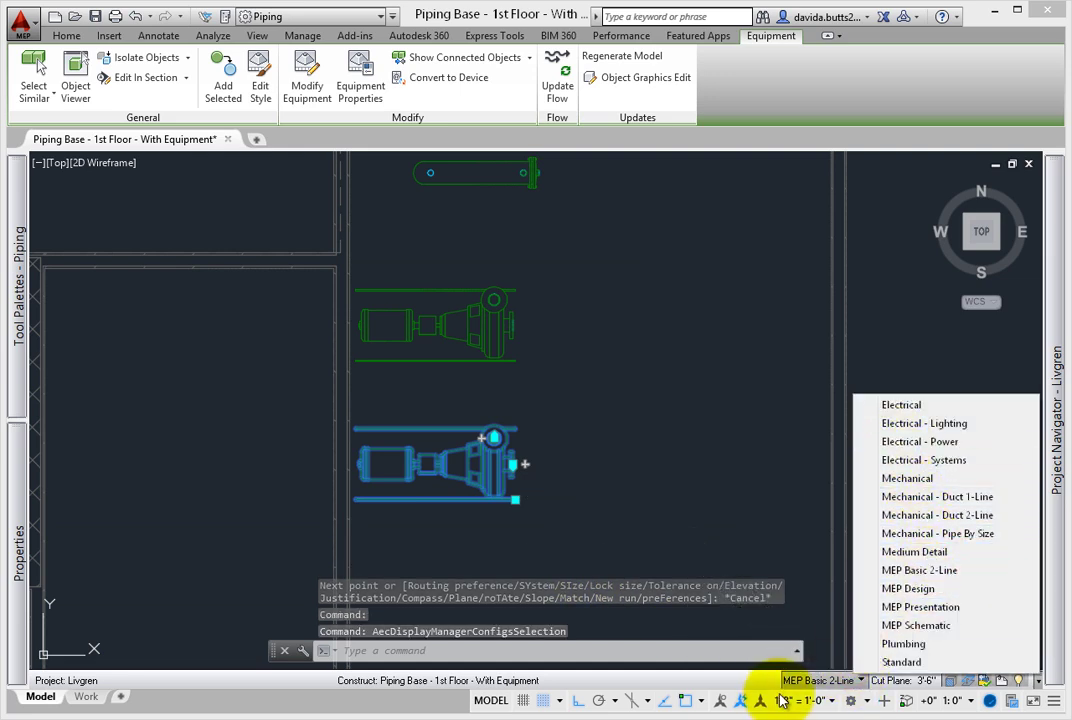
key("Escape")
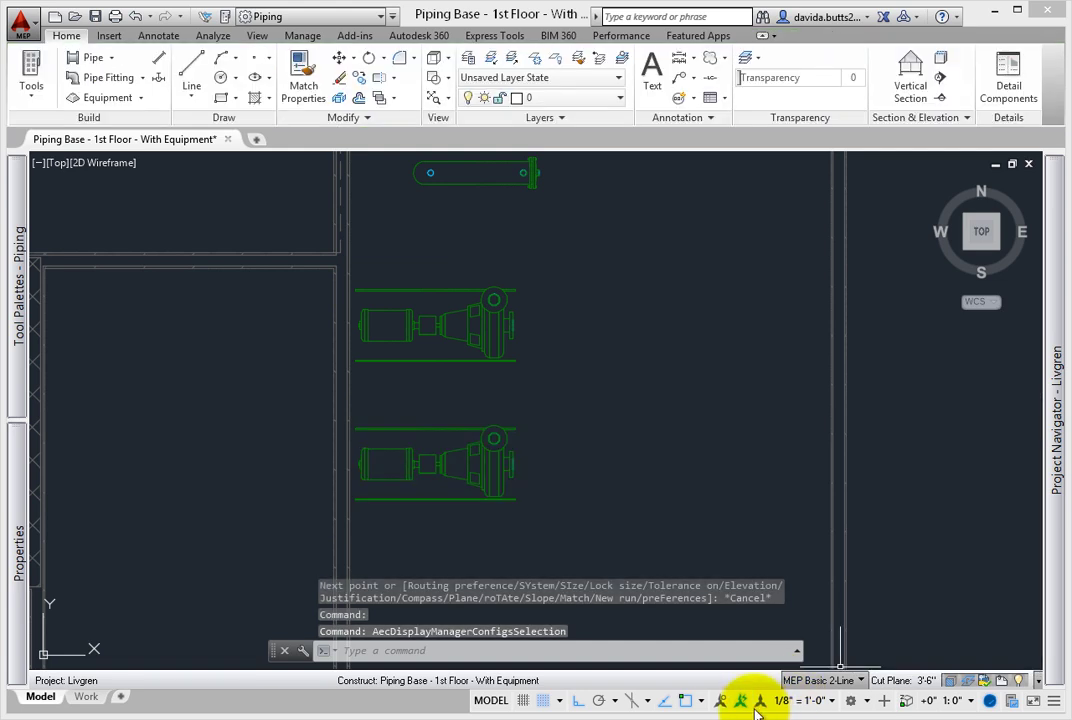
left_click(703, 701)
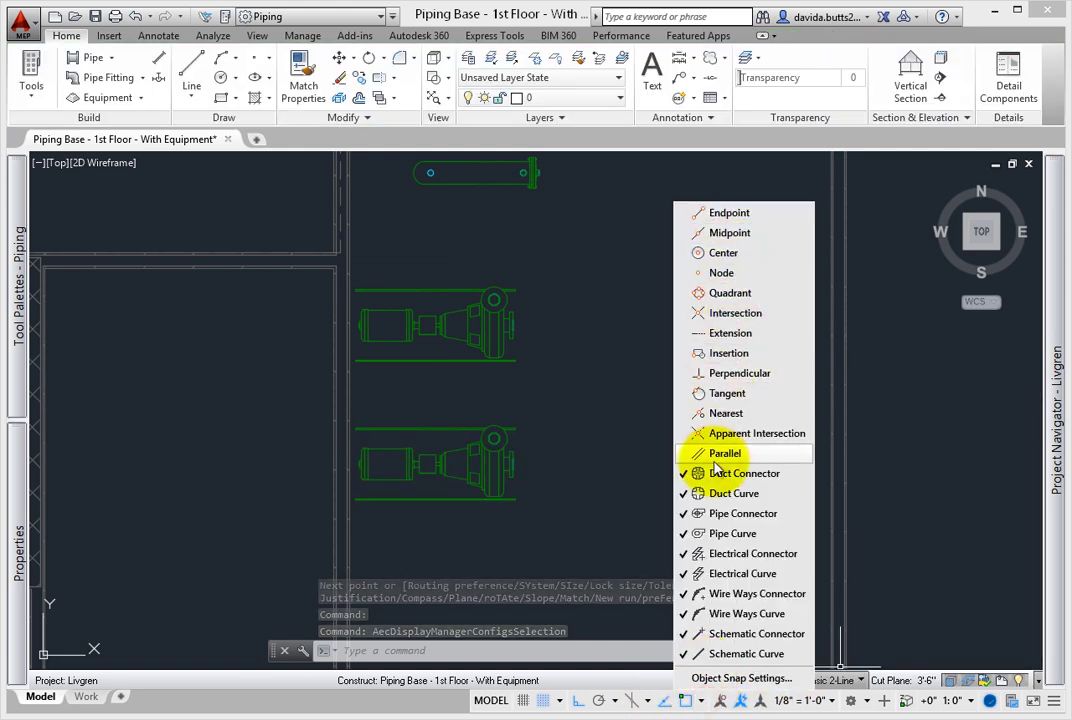
left_click(703, 700)
Draw a 5' pipe at 0° from the lower pump's outlet connector, substituting the ductile iron Flanged - Class 250 Water - Threaded Flange part.
left_click(475, 437)
left_click(513, 464)
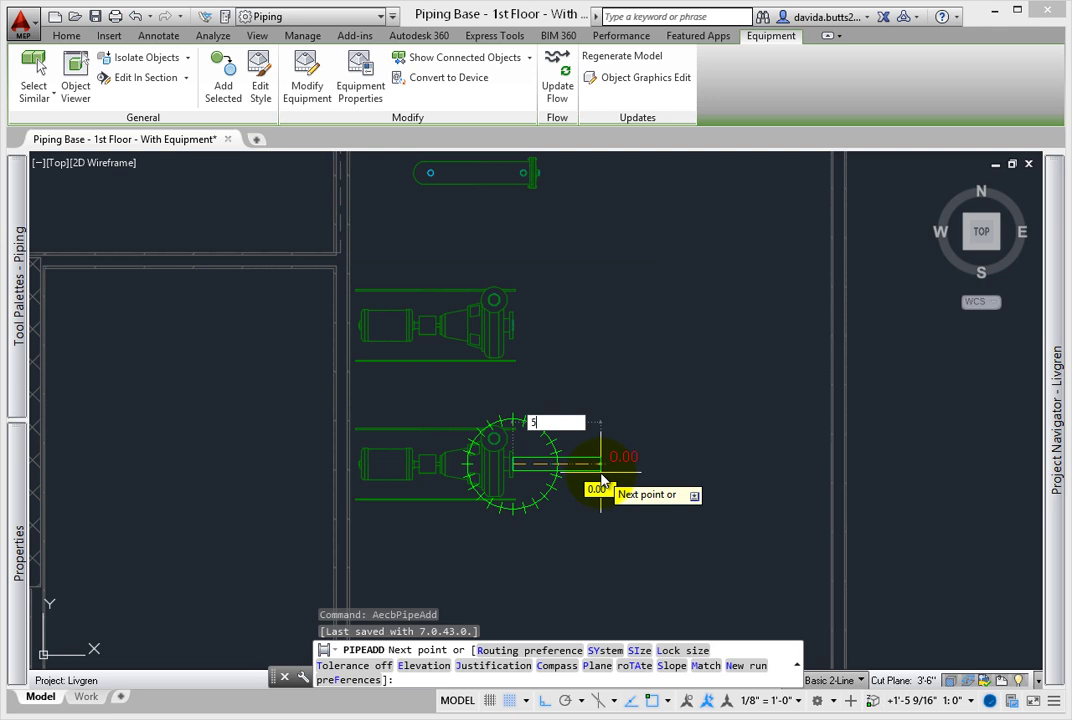
type("5'")
key("Return")
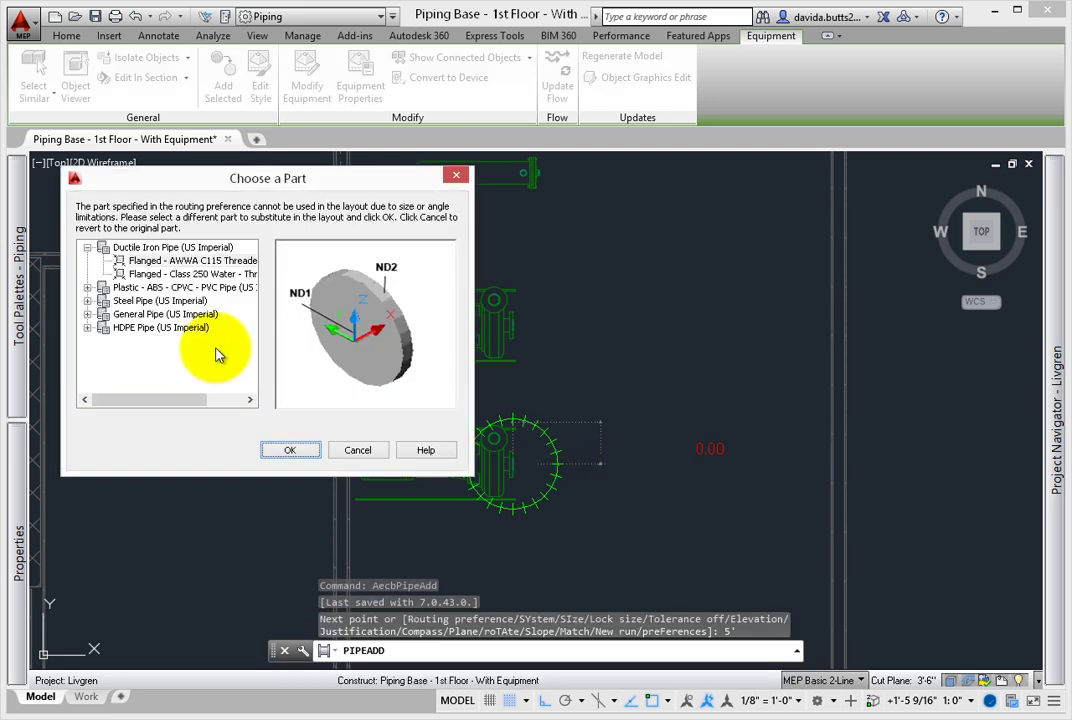
left_click(180, 273)
left_click(289, 450)
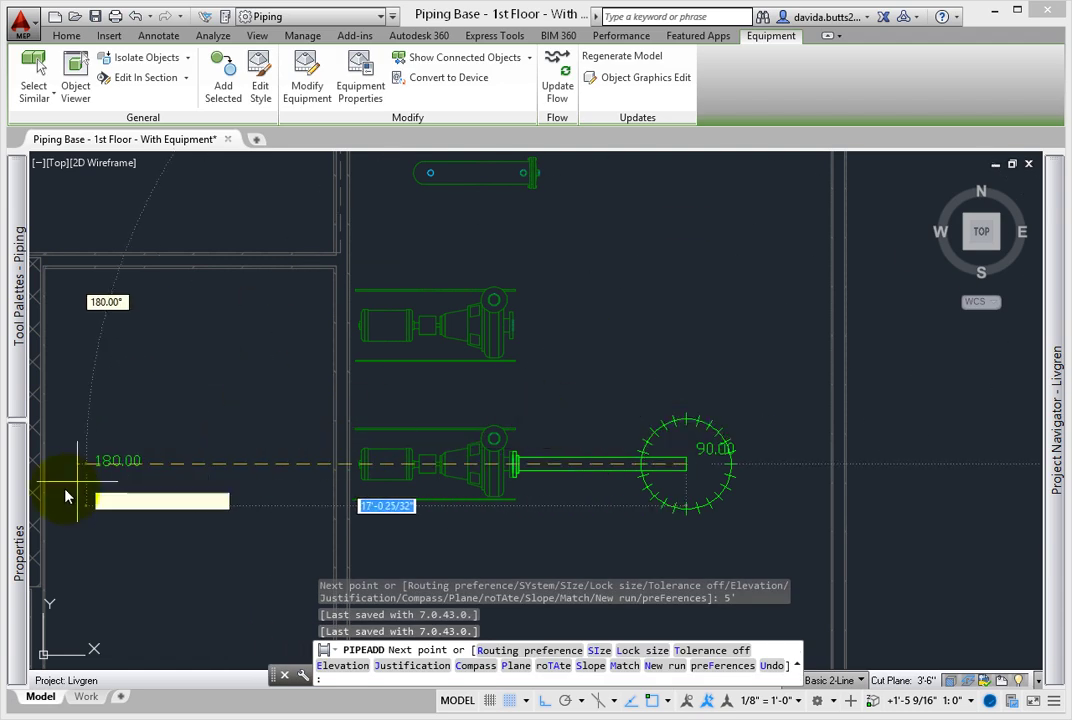
Set the pipe elevation to 11' and run the pipe about 10' north from the end of the lower pump's 5' segment.
mouse_move(15, 430)
left_click(240, 341)
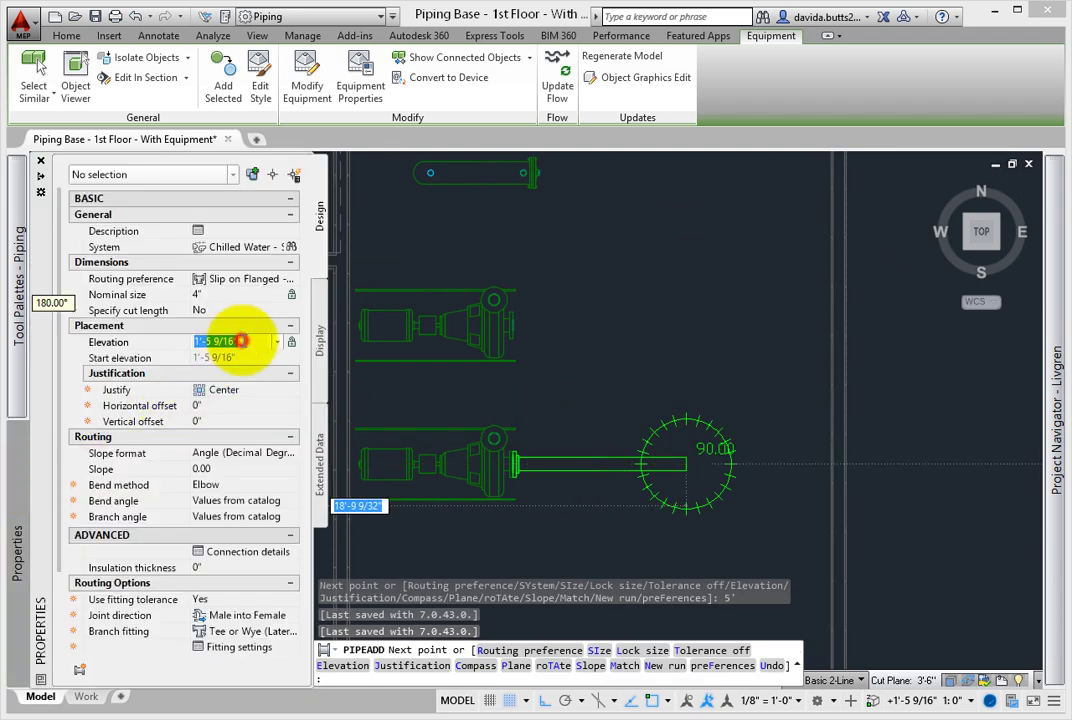
type("11")
key("Return")
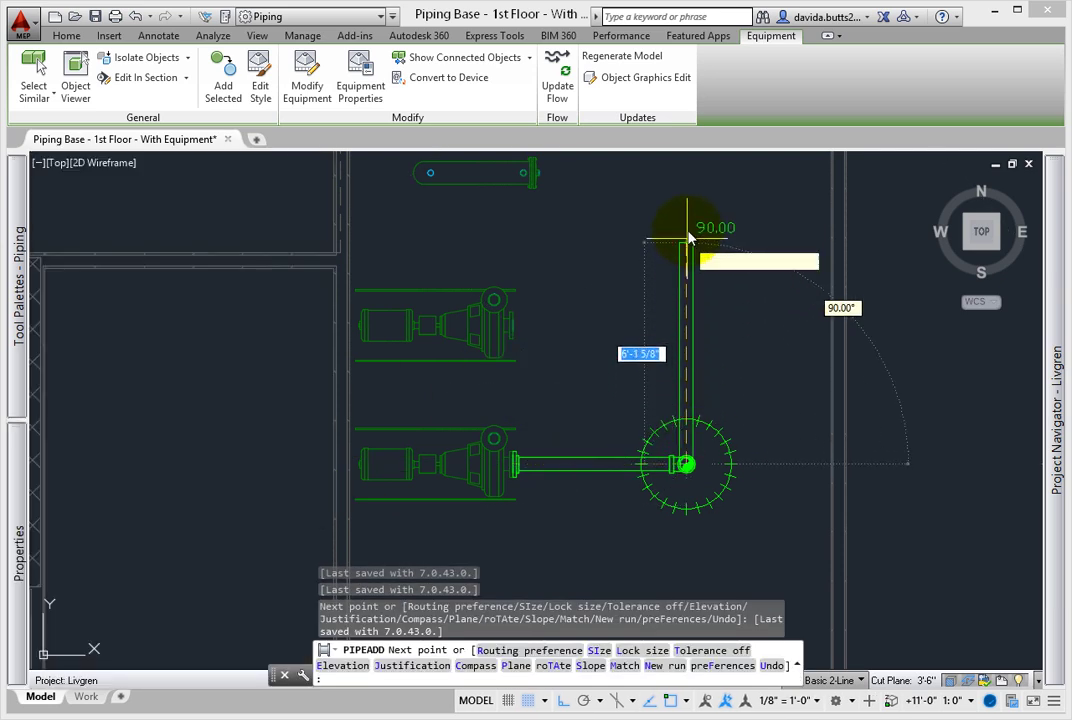
scroll(680, 285, "up", 3)
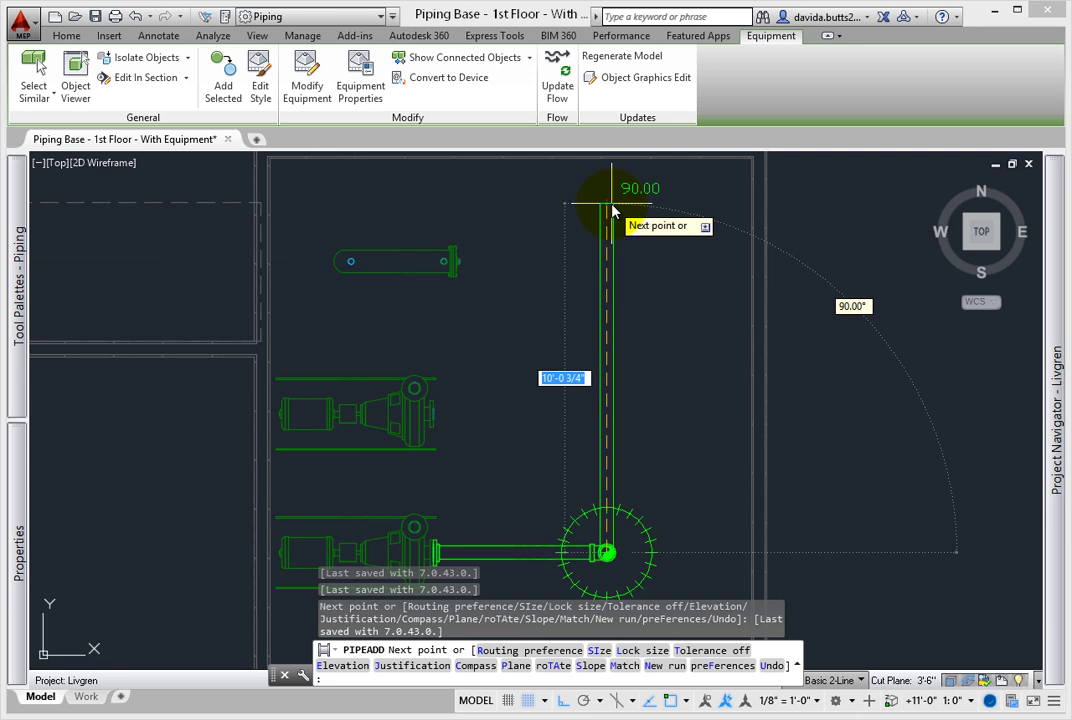
left_click(612, 210)
Continue the pipe run east at the 11' elevation to a point just outside the building's exterior wall.
scroll(872, 242, "down", 3)
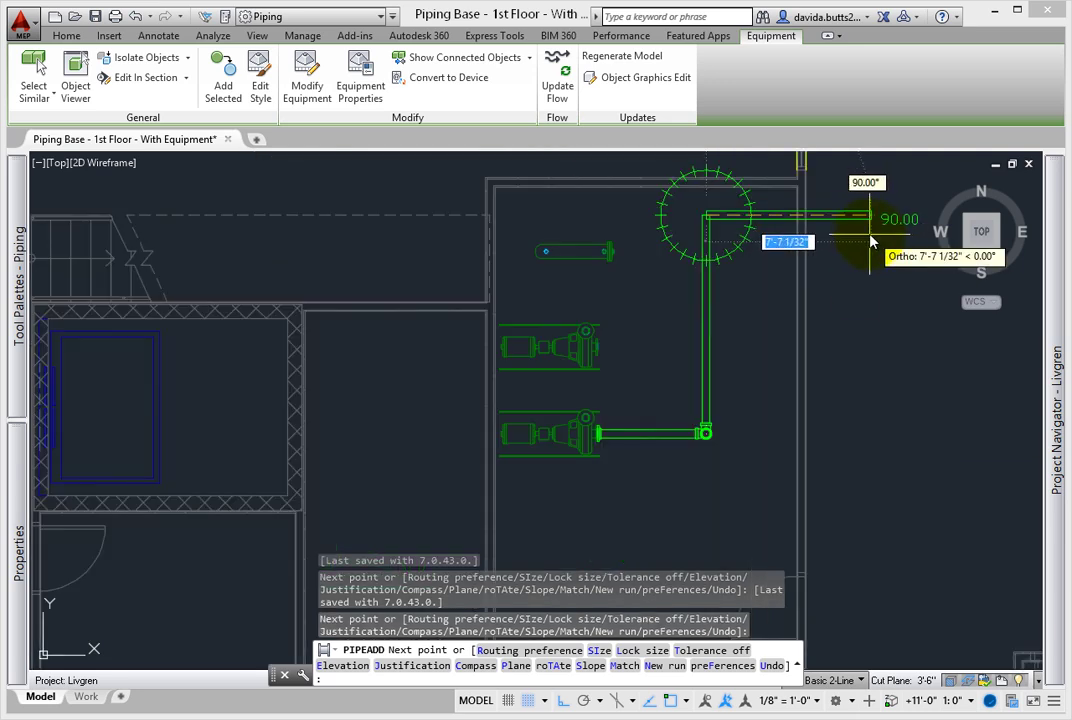
scroll(860, 240, "down", 2)
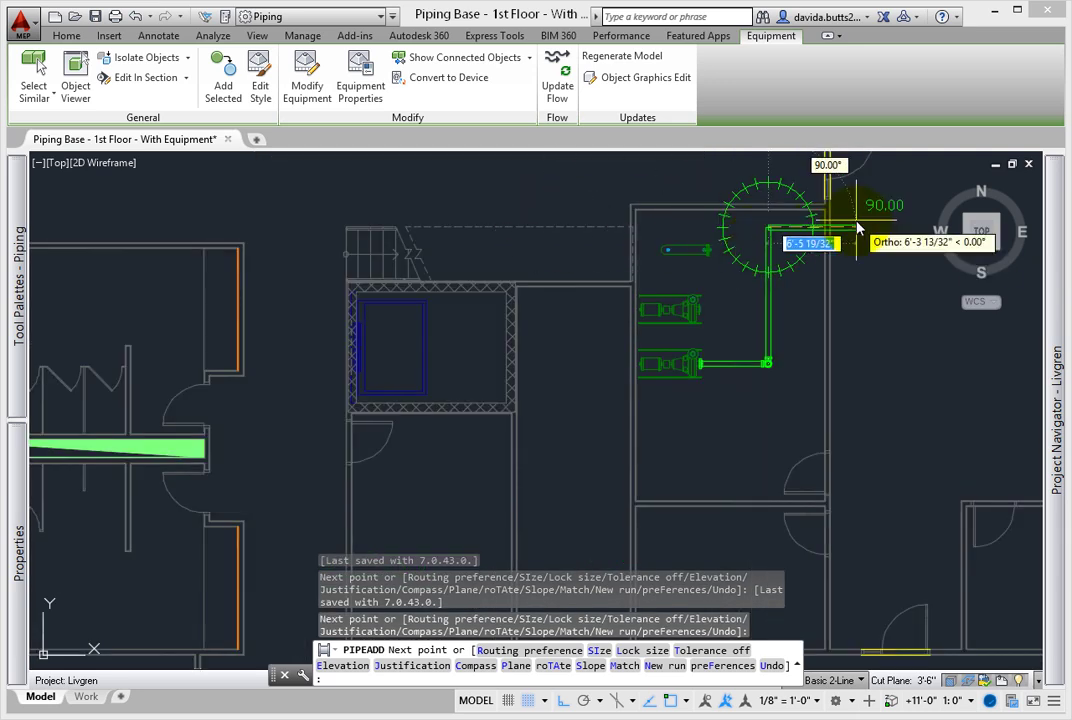
middle_click_drag(850, 237, 388, 265)
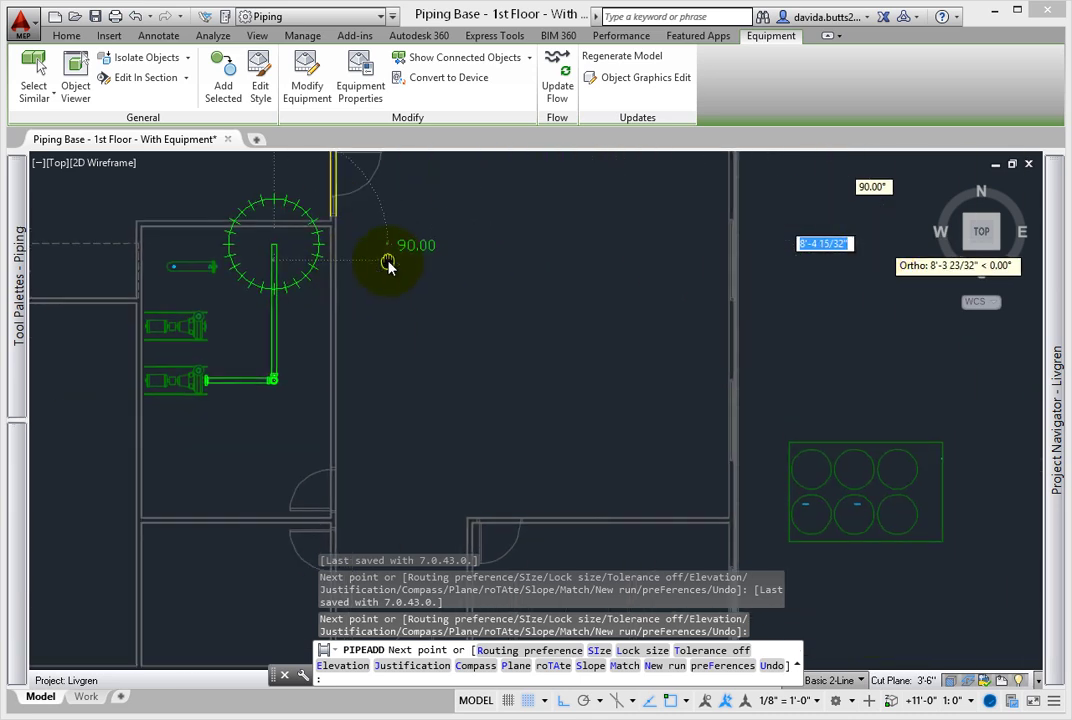
left_click(760, 248)
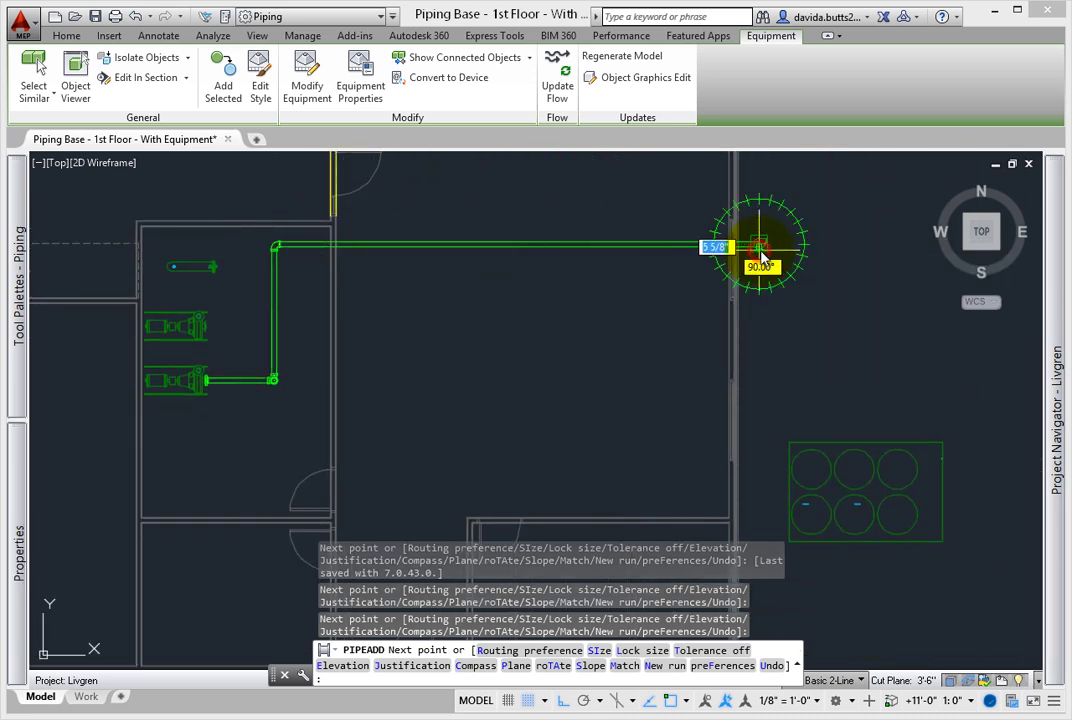
Set the pipe elevation to 6" and run the pipe south along the outside of the exterior wall, past the chiller's south edge.
mouse_move(20, 450)
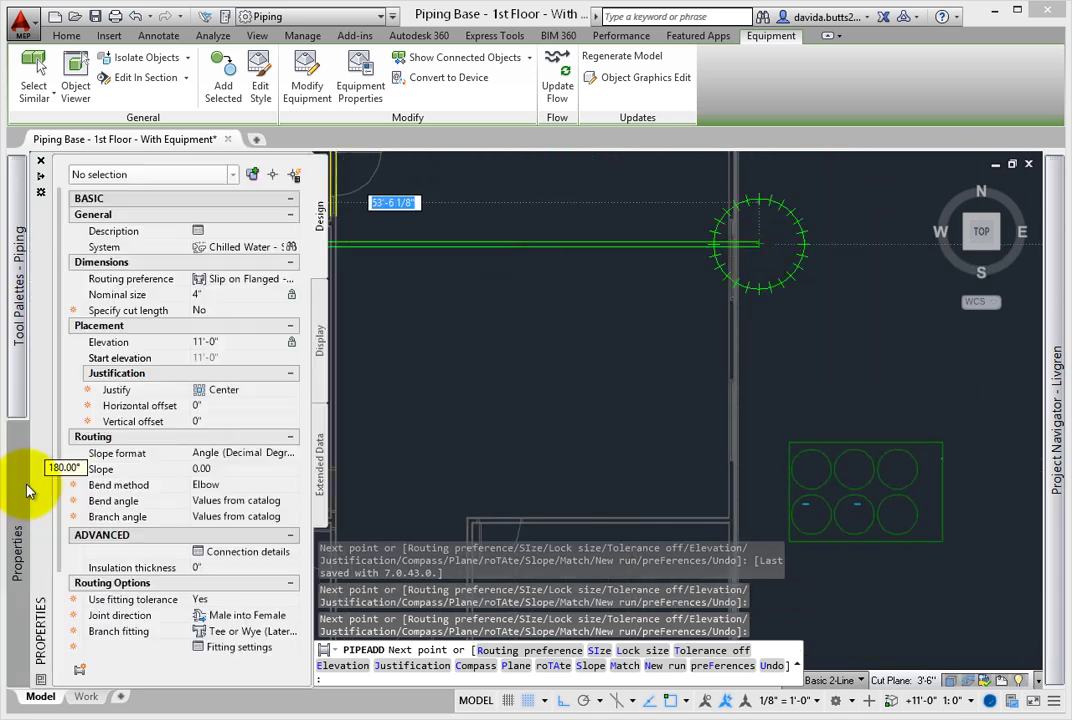
left_click(242, 341)
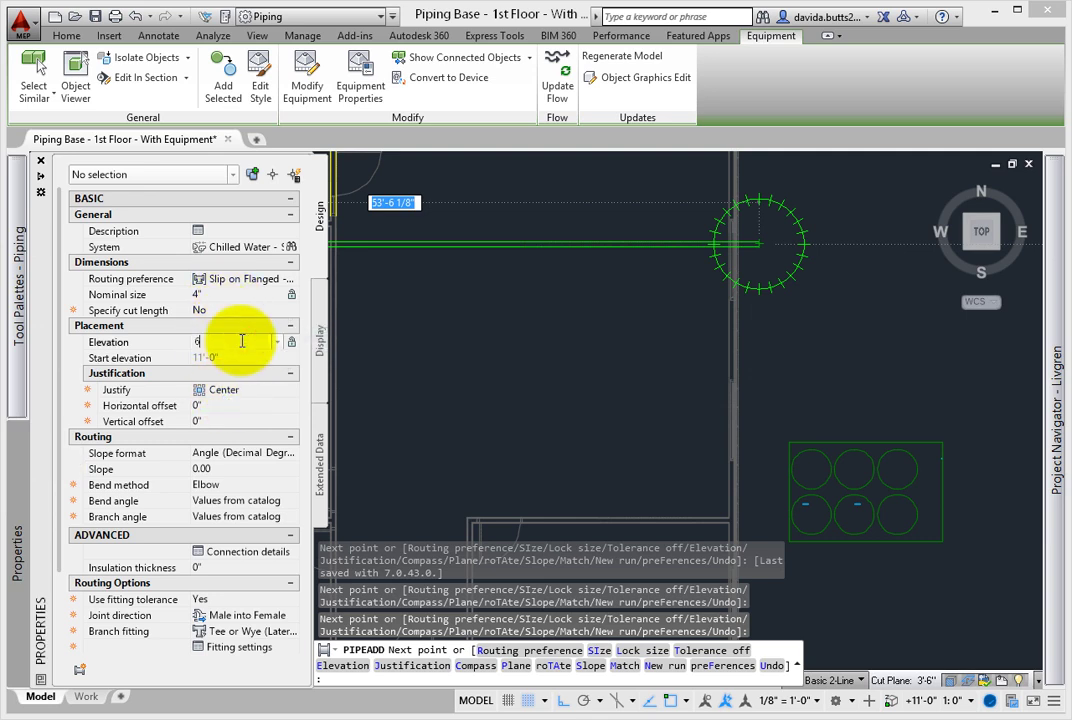
type("6'")
key("Return")
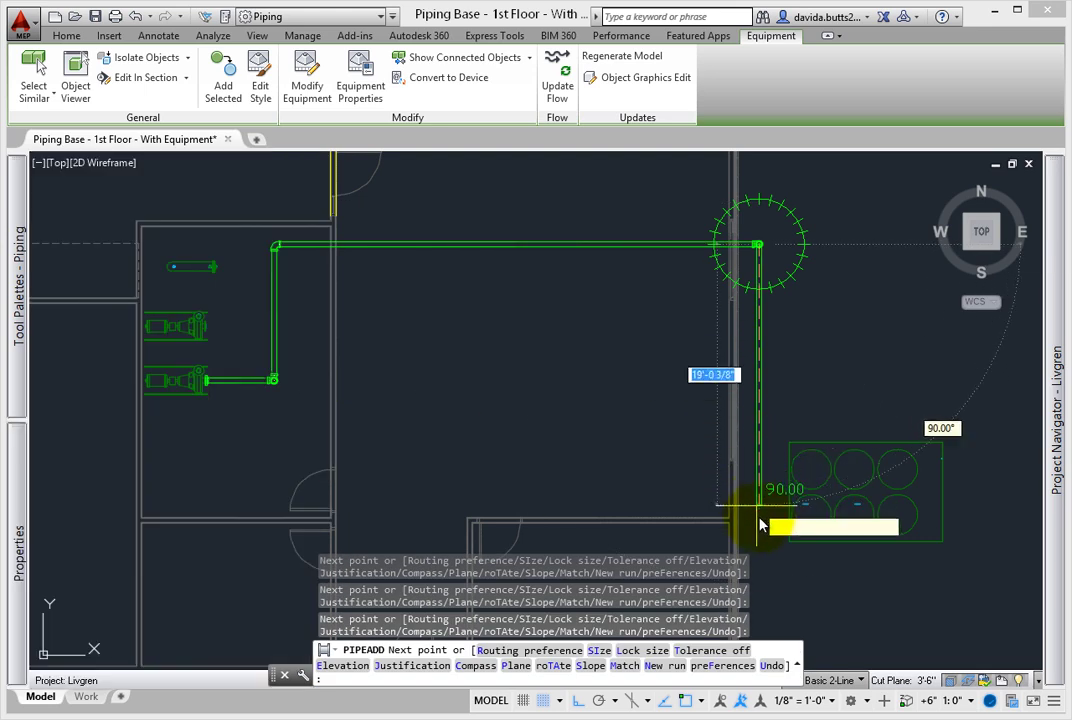
left_click(760, 566)
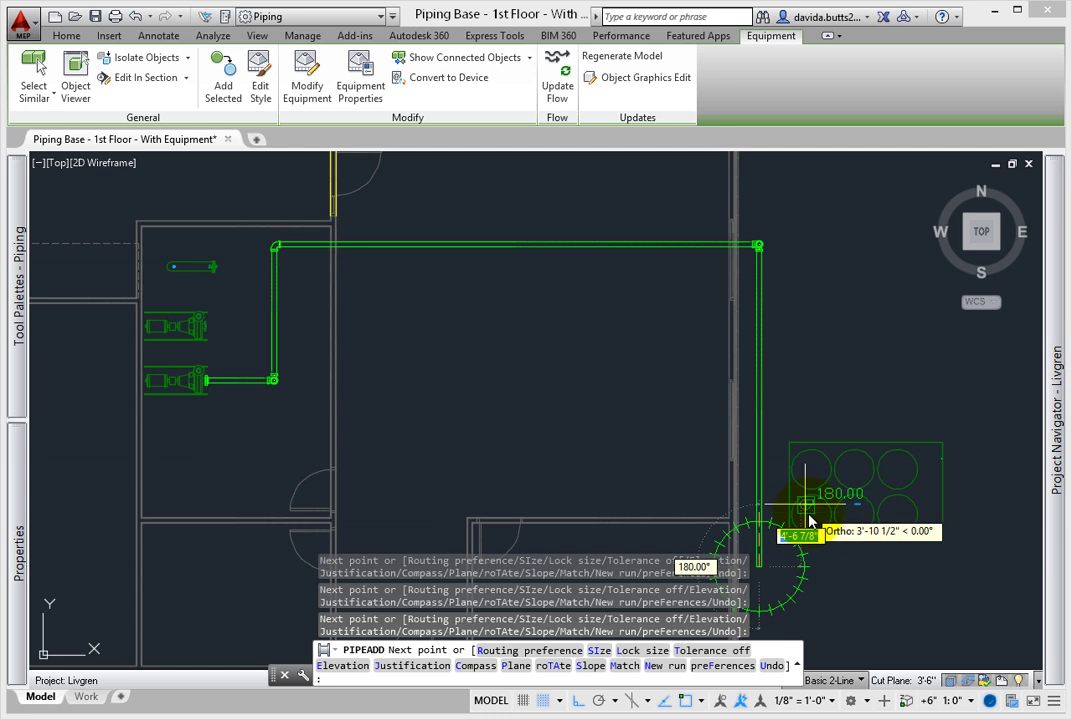
Run the pipe east and then north to the chiller's west connector, accept the offered substitute part, ignore the connection and end the run.
left_click(808, 563)
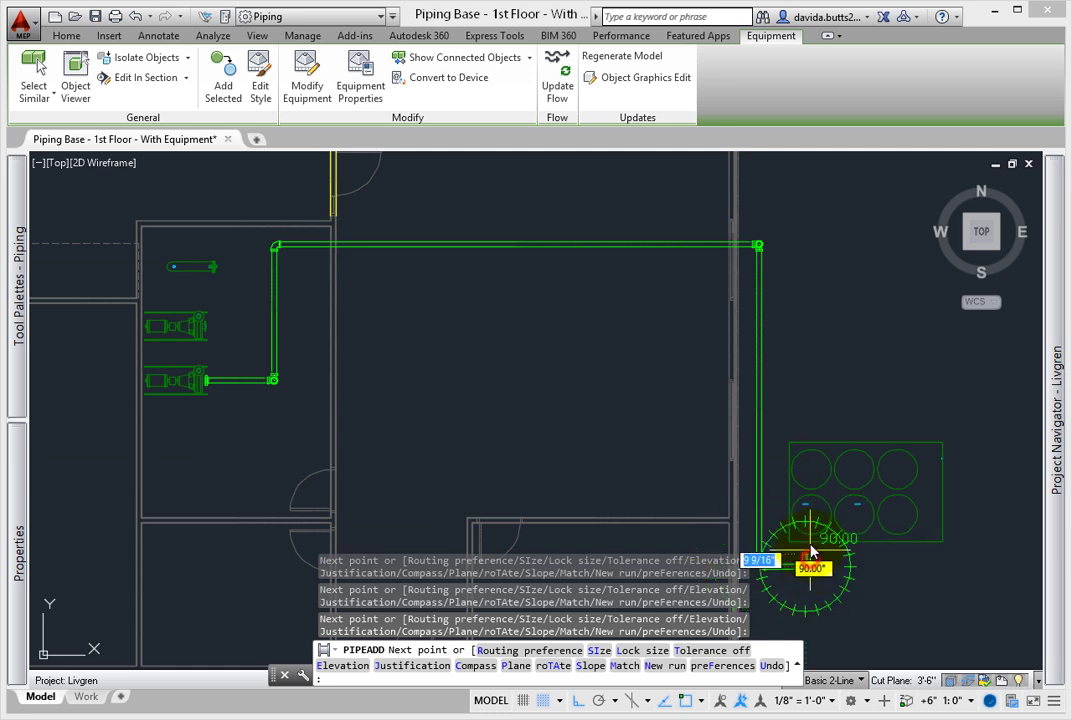
left_click(793, 465)
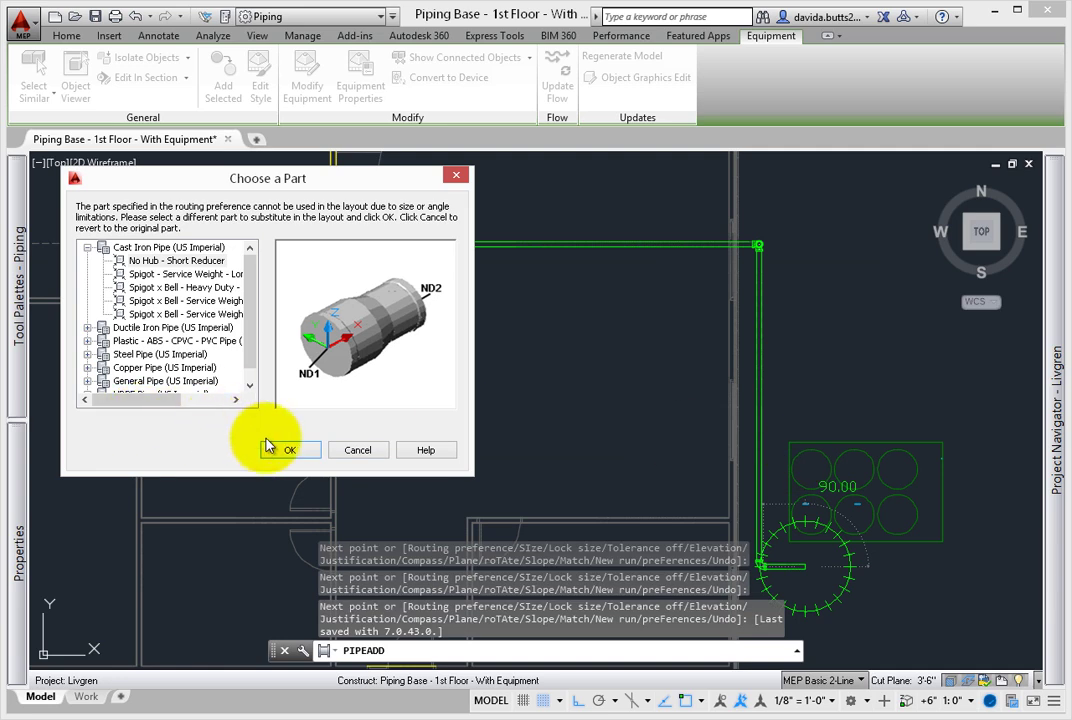
left_click(287, 449)
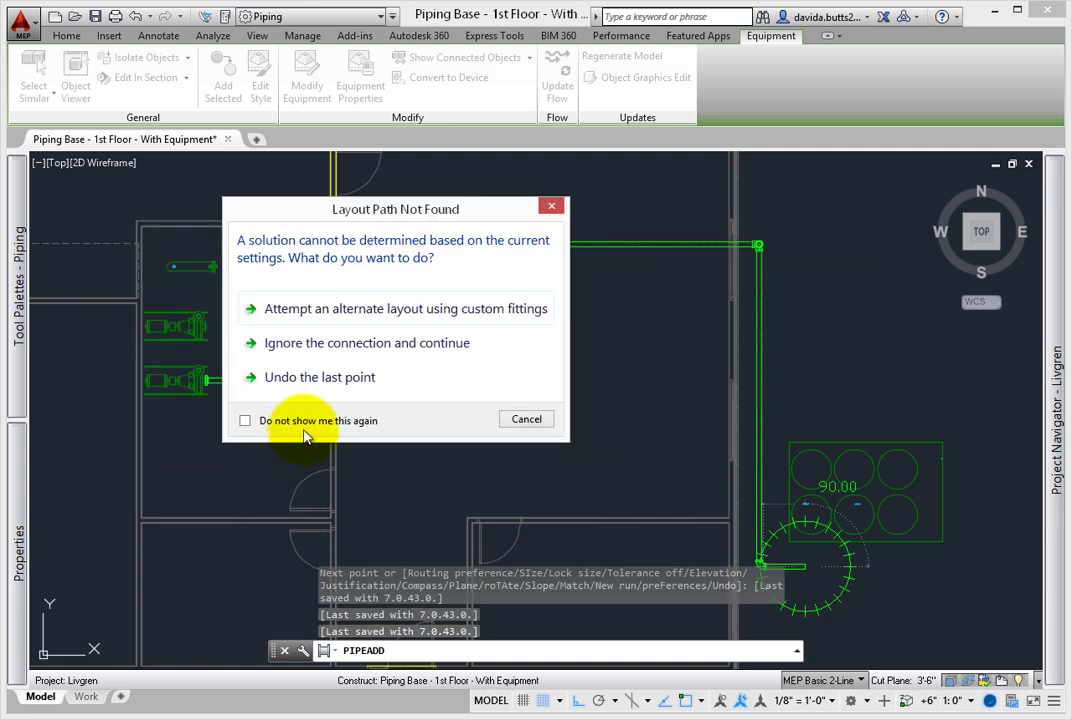
left_click(322, 345)
key("Return")
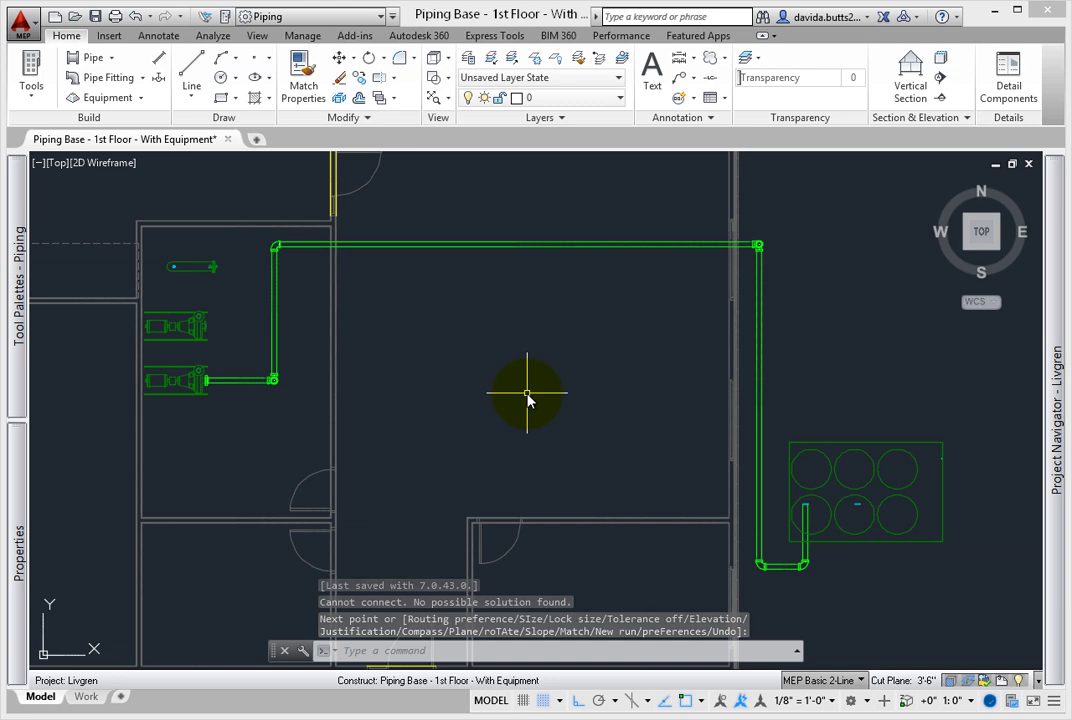
Set the piping from the pump room's north elbow to the chiller to 5" nominal size, substituting the ductile iron Flanged - Class 250 Water flange.
left_click(251, 231)
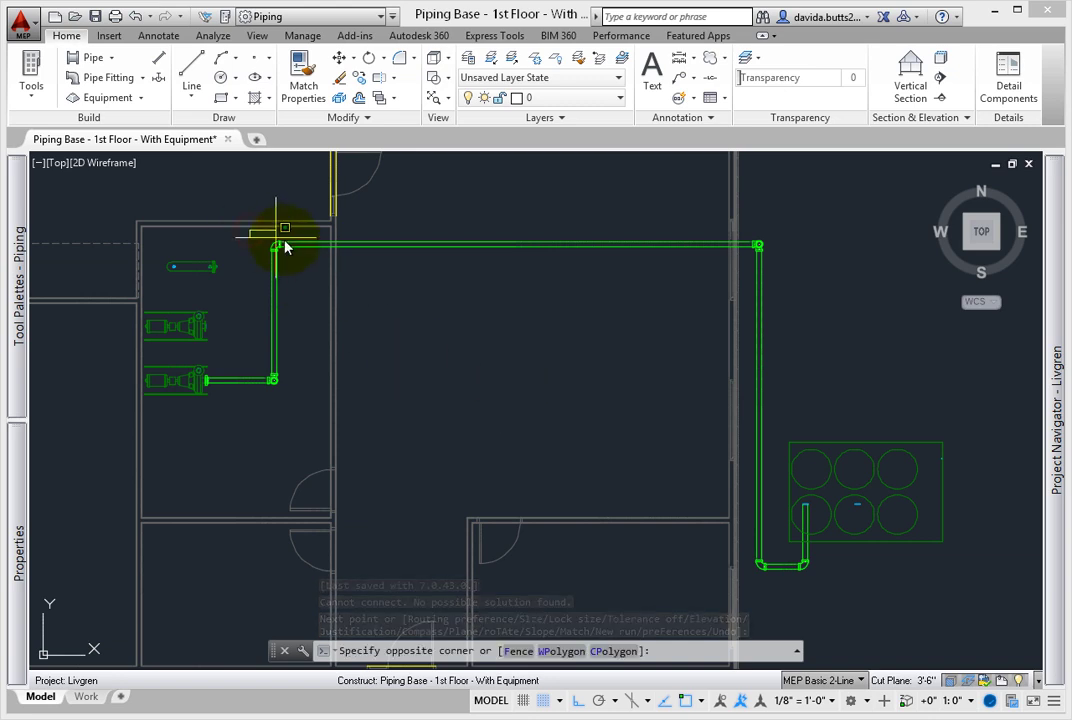
left_click(830, 267)
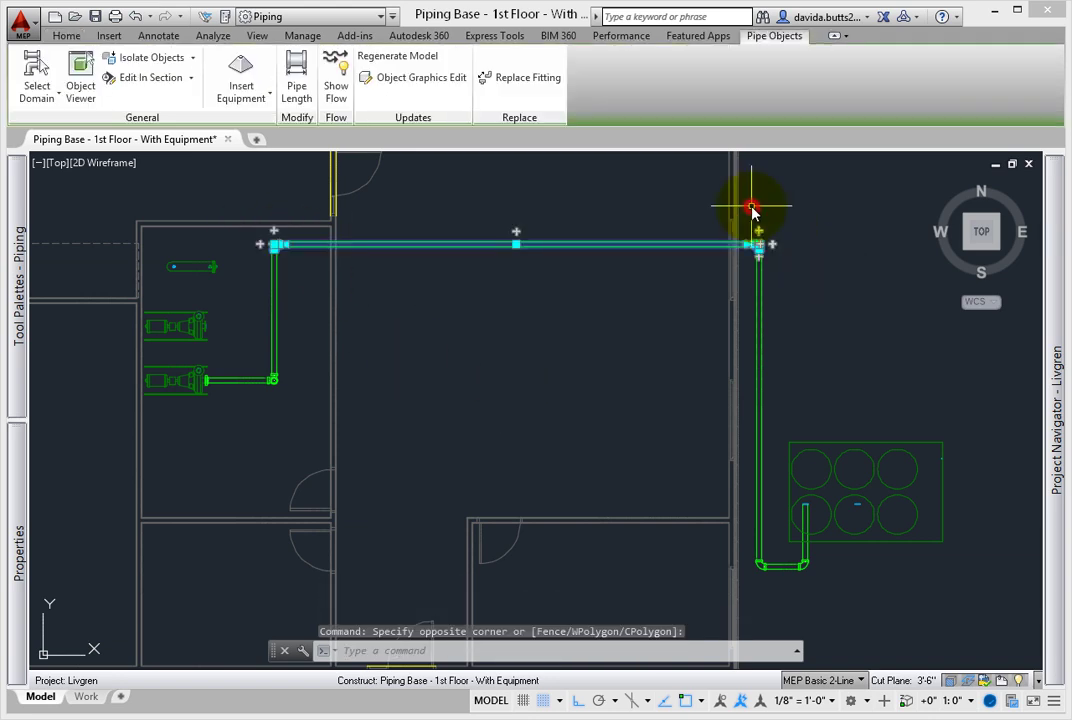
left_click(752, 208)
left_click(818, 598)
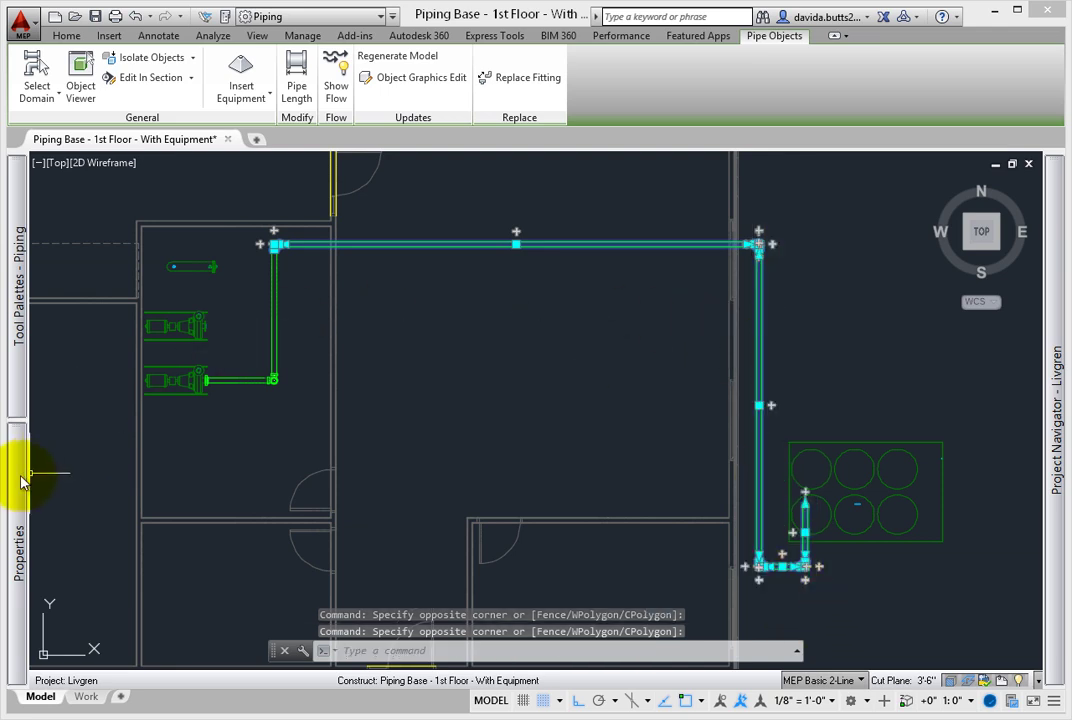
mouse_move(24, 479)
left_click(215, 311)
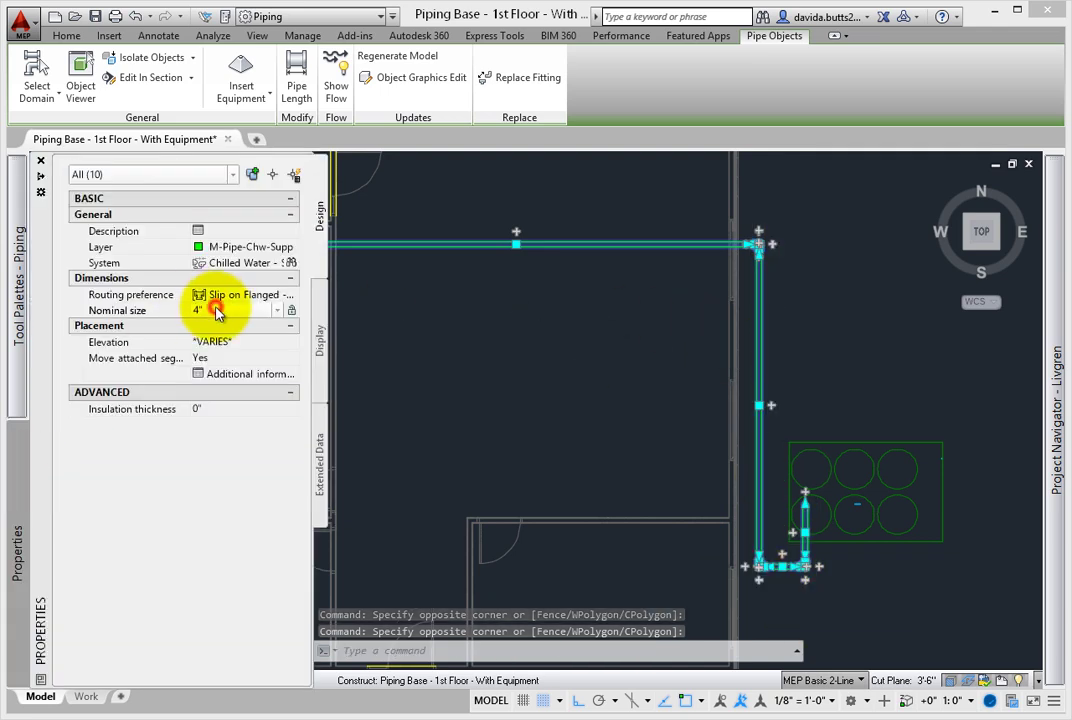
left_click(277, 310)
left_click(199, 447)
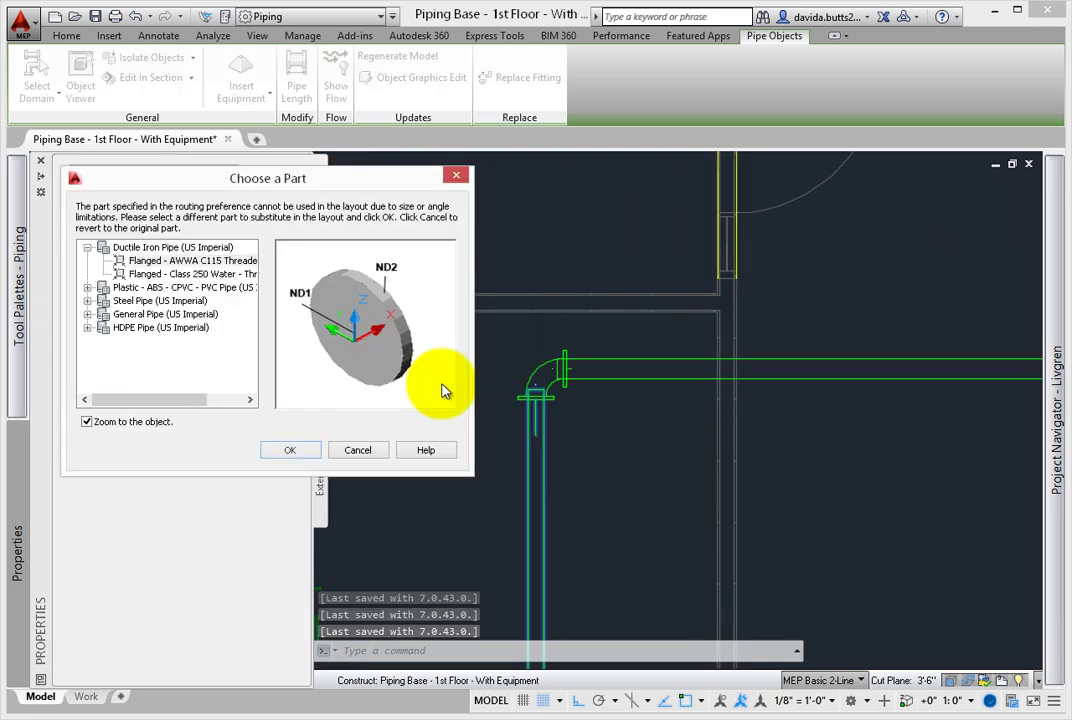
left_click(218, 273)
left_click(289, 449)
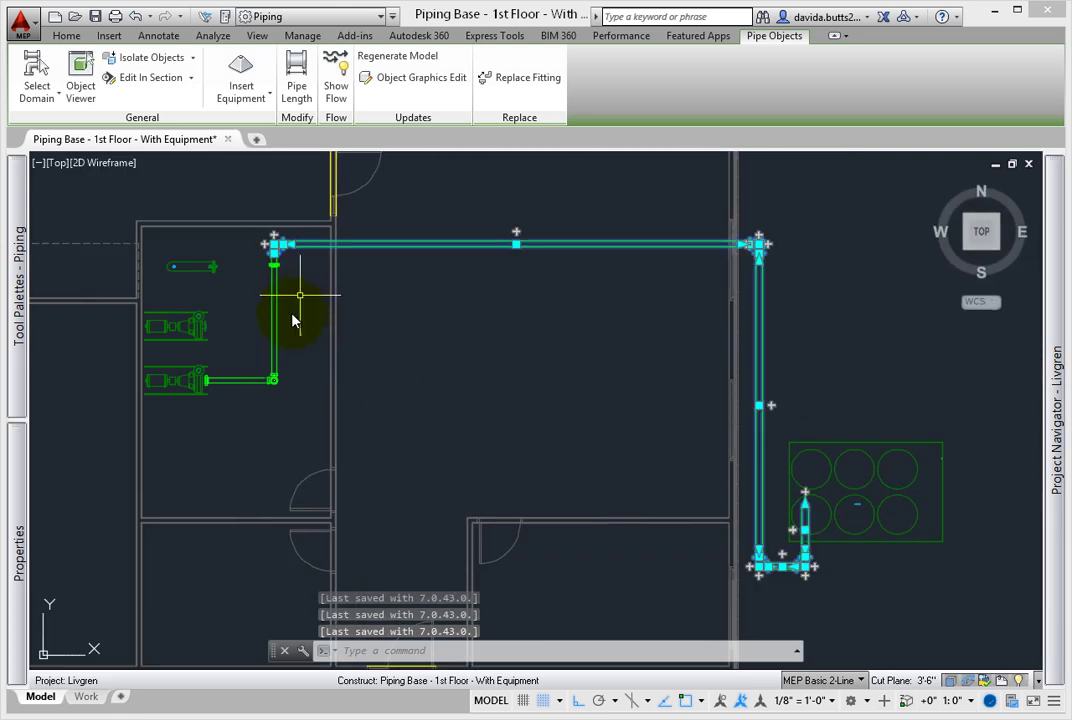
middle_click_drag(280, 311, 419, 346)
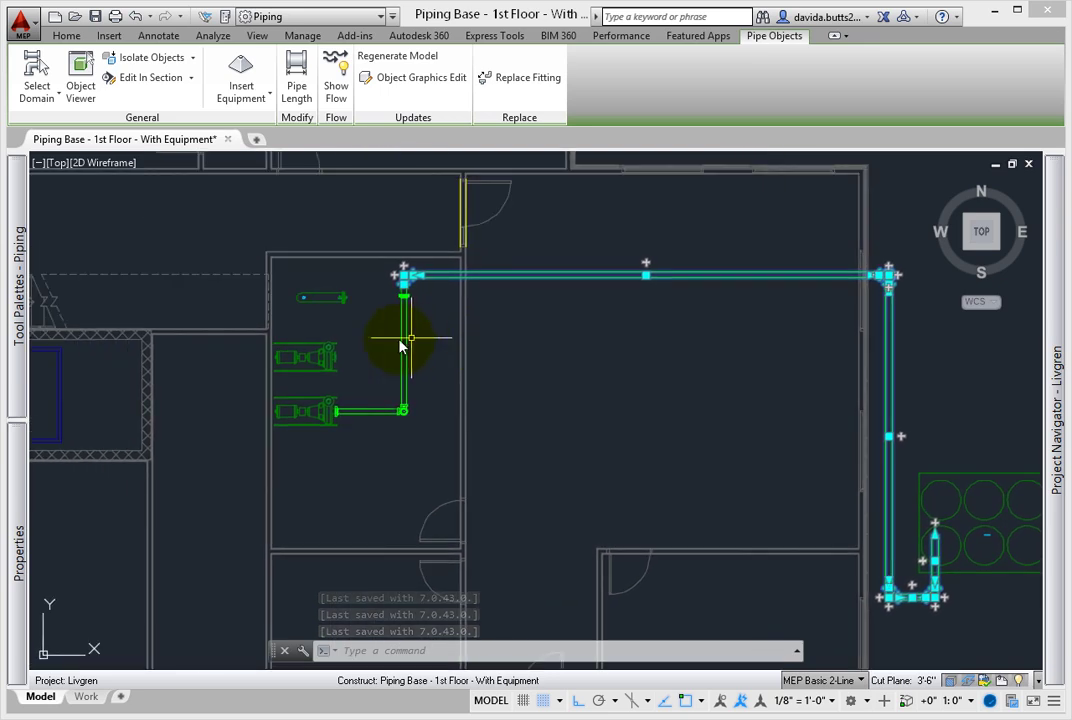
key("Escape")
Start a pipe run east from the upper pump's outlet connector, substituting the ductile iron Flanged - Class 250 Water flange.
scroll(350, 355, "up", 4)
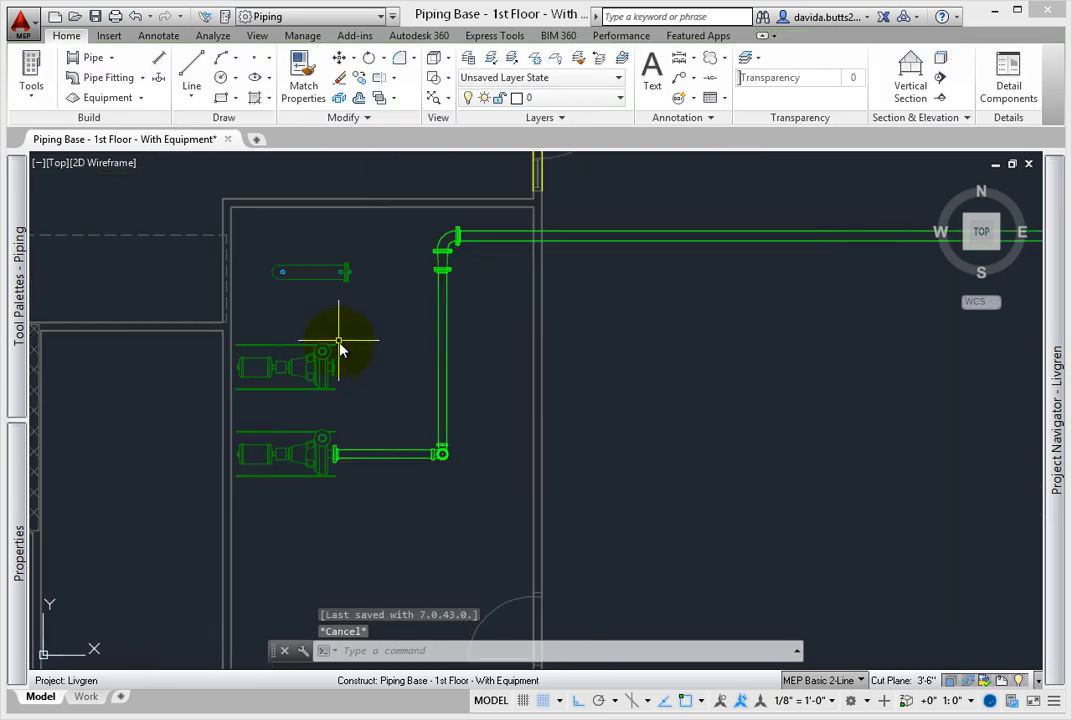
left_click(330, 356)
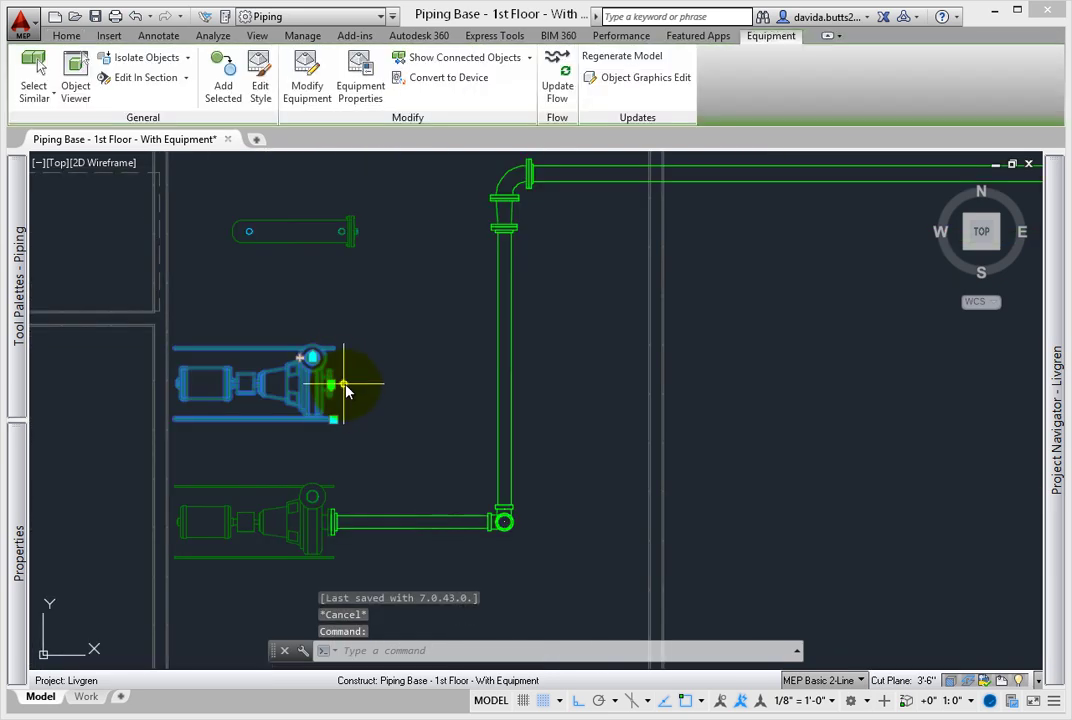
left_click(346, 382)
left_click(424, 391)
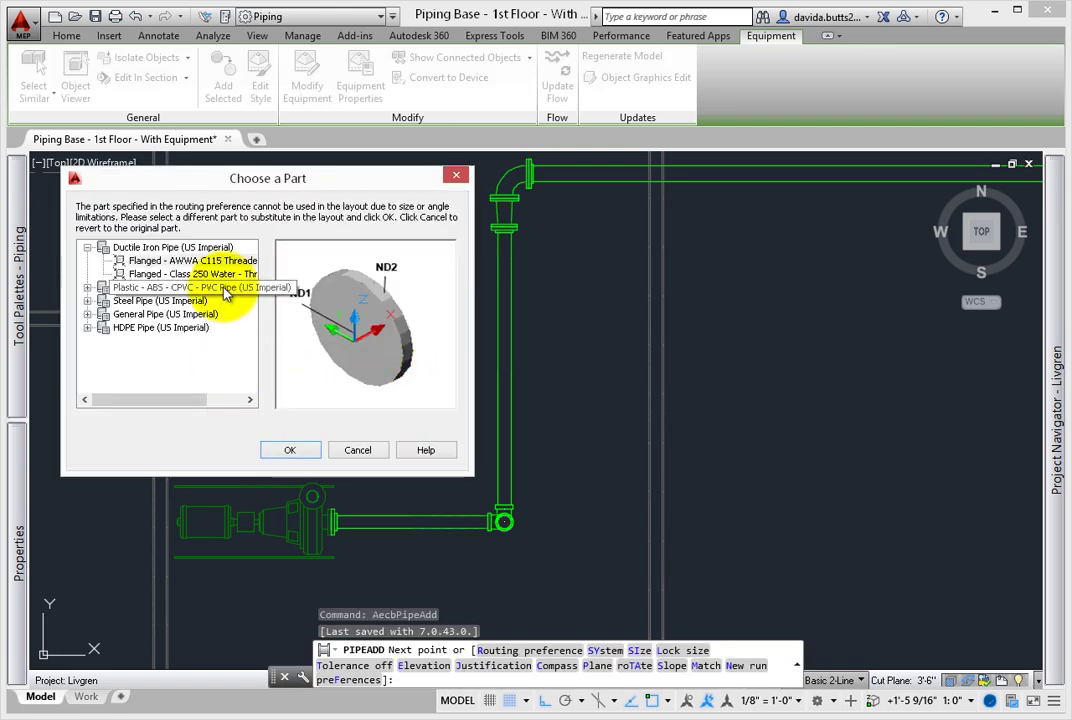
left_click(195, 274)
left_click(287, 449)
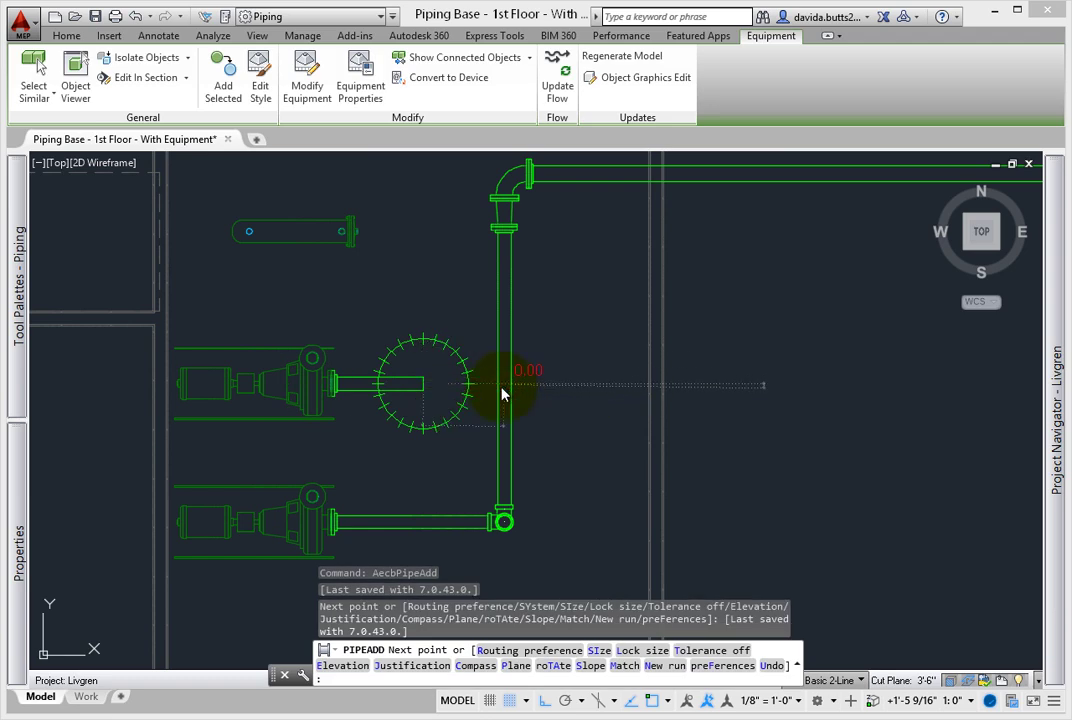
Connect the upper pump's pipe to the north-south supply pipe with the first proposed routing solution and end the pipe command.
left_click(490, 396)
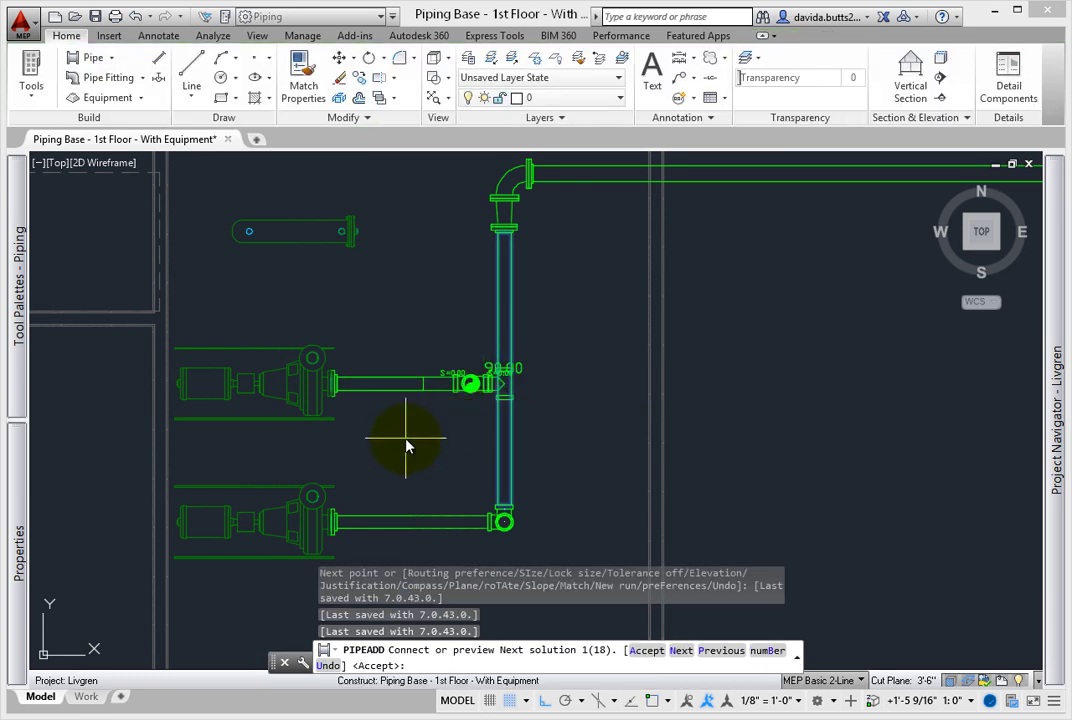
key("a")
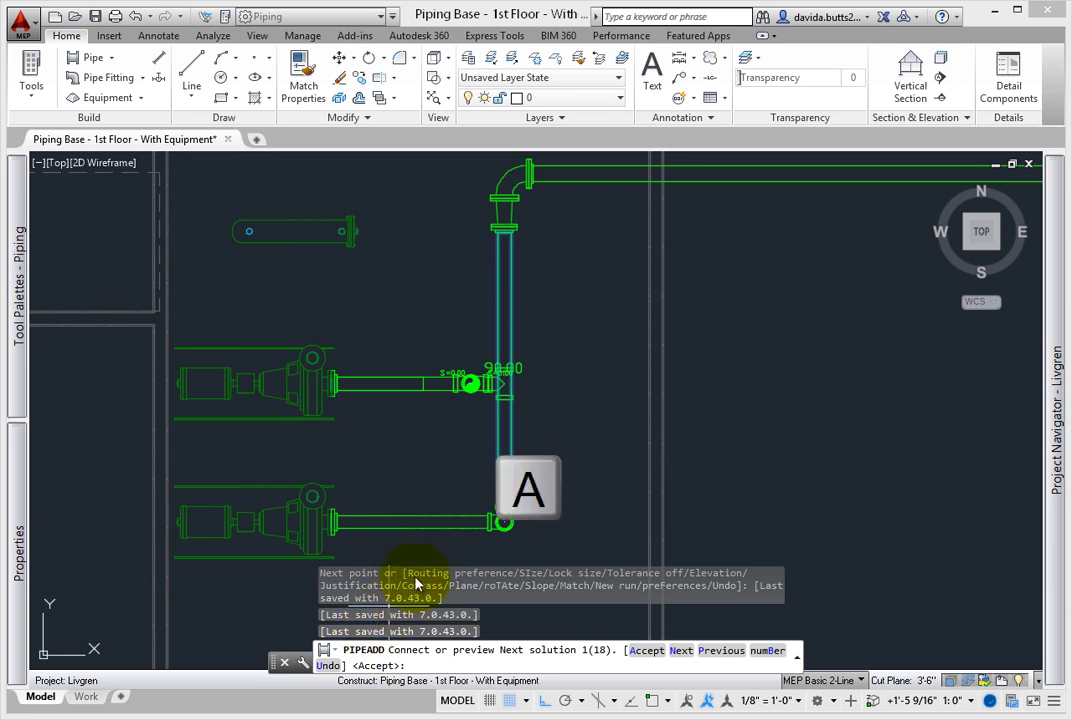
key("Return")
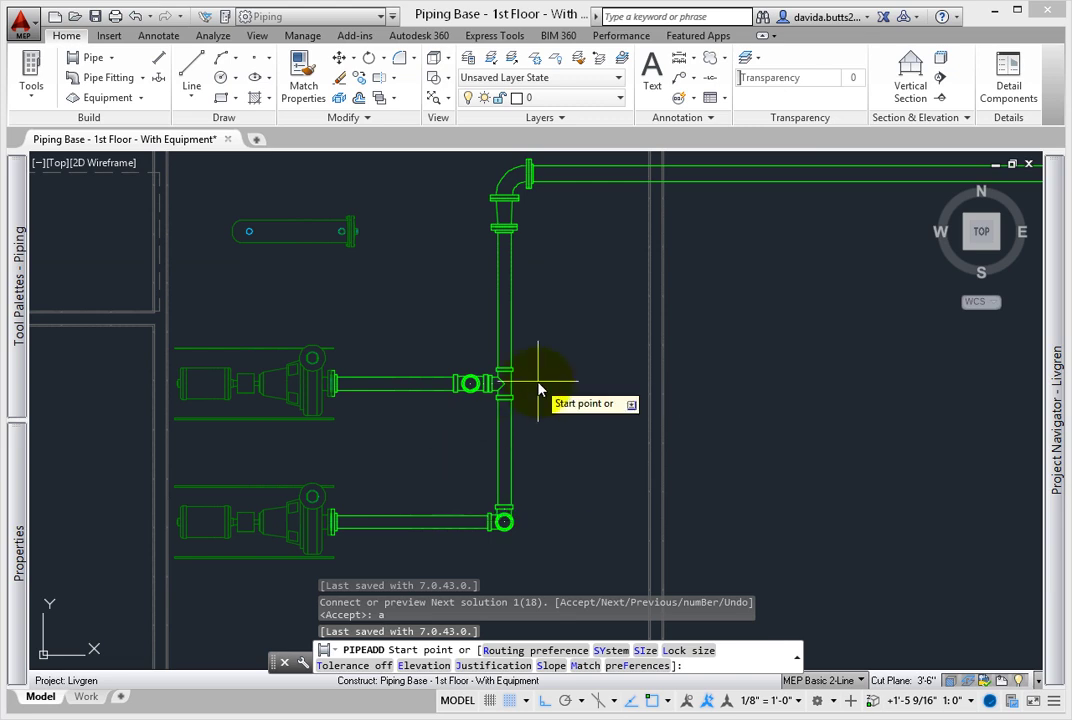
key("Escape")
Set the nominal size of the supply pipe between the new tee and the north elbow to 5".
left_click(511, 298)
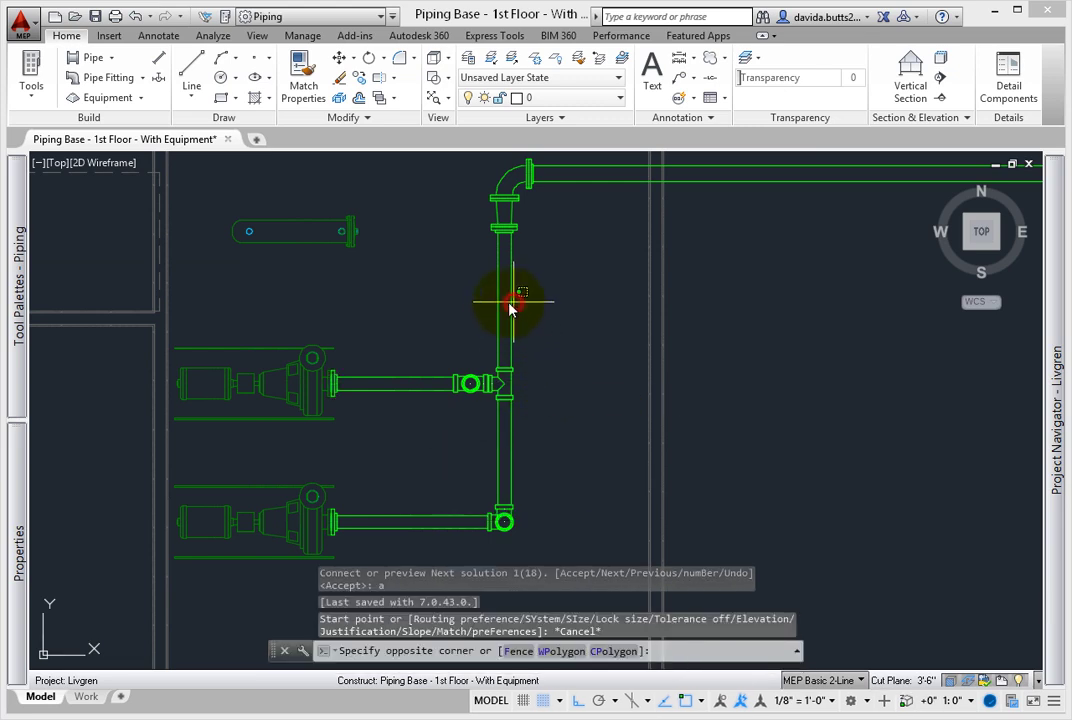
left_click(491, 302)
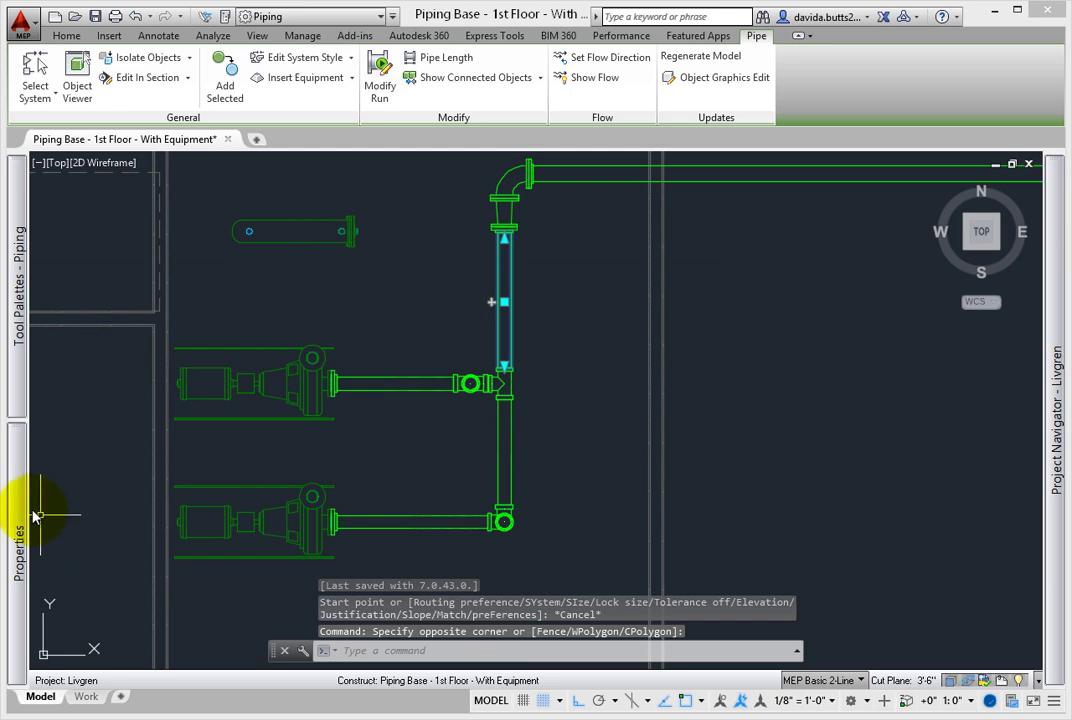
mouse_move(44, 521)
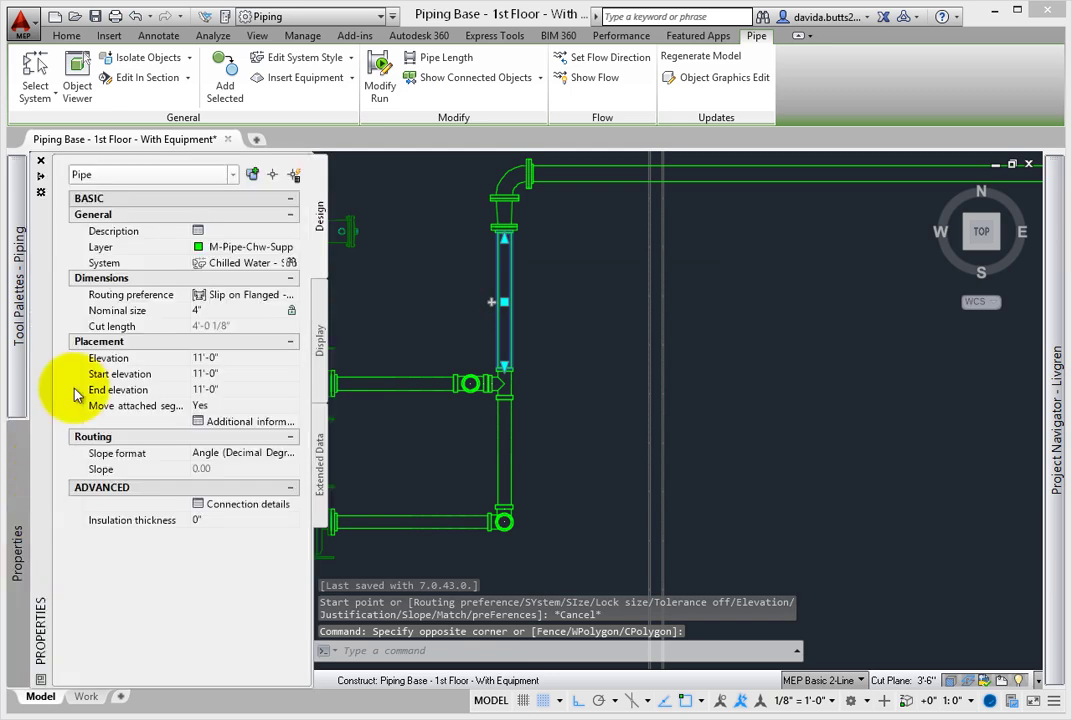
left_click(278, 312)
left_click(199, 447)
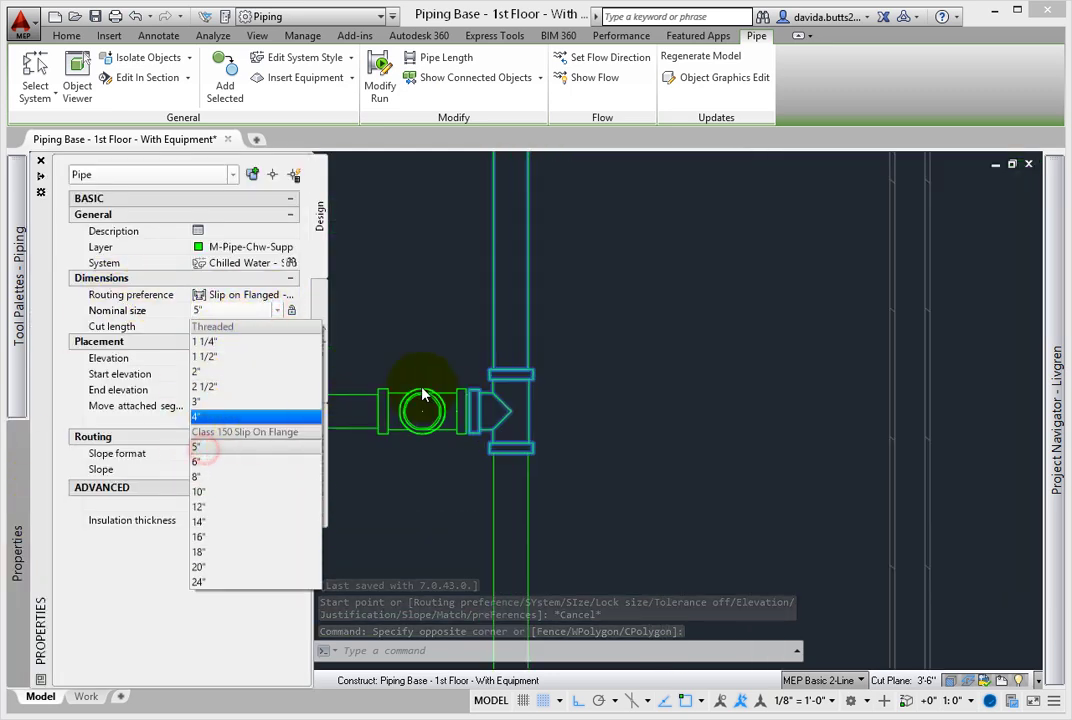
left_click(291, 451)
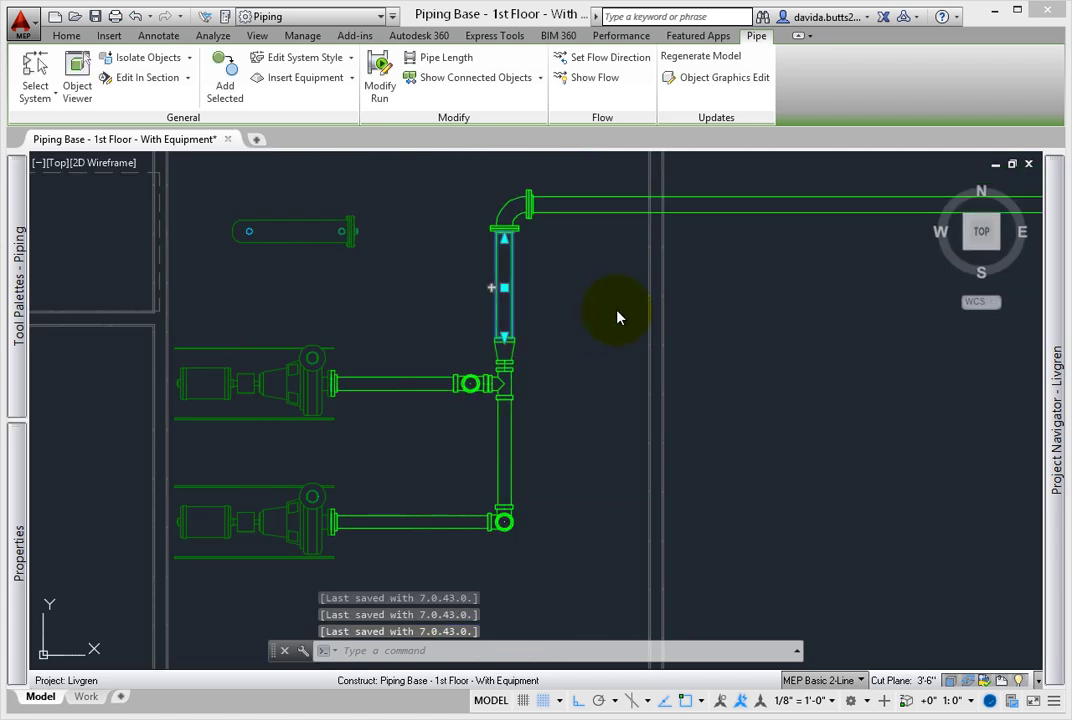
key("Escape")
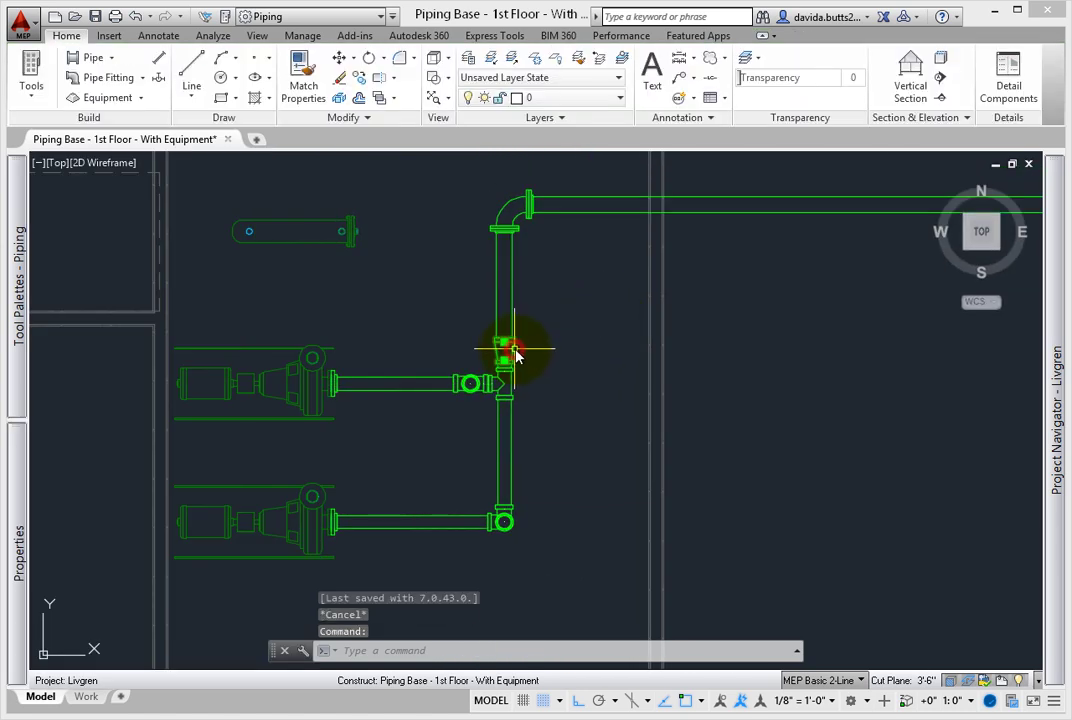
Move the reducer north from the tee to about midway along the pipe toward the elbow.
left_click(512, 351)
left_click(504, 343)
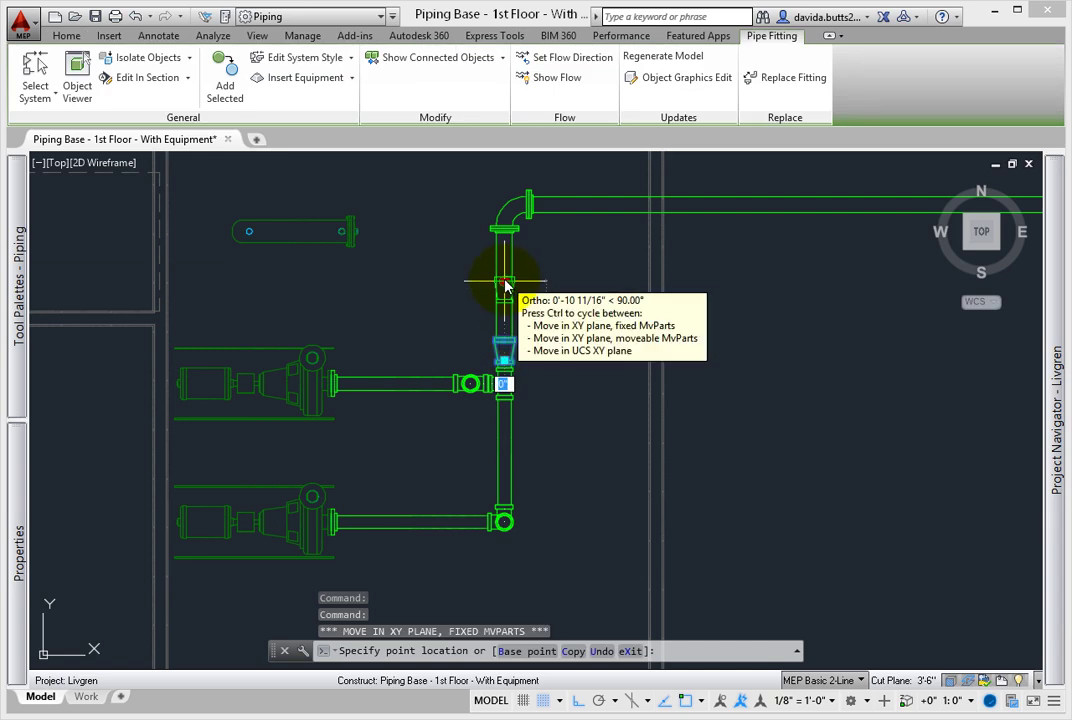
left_click(506, 283)
key("Escape")
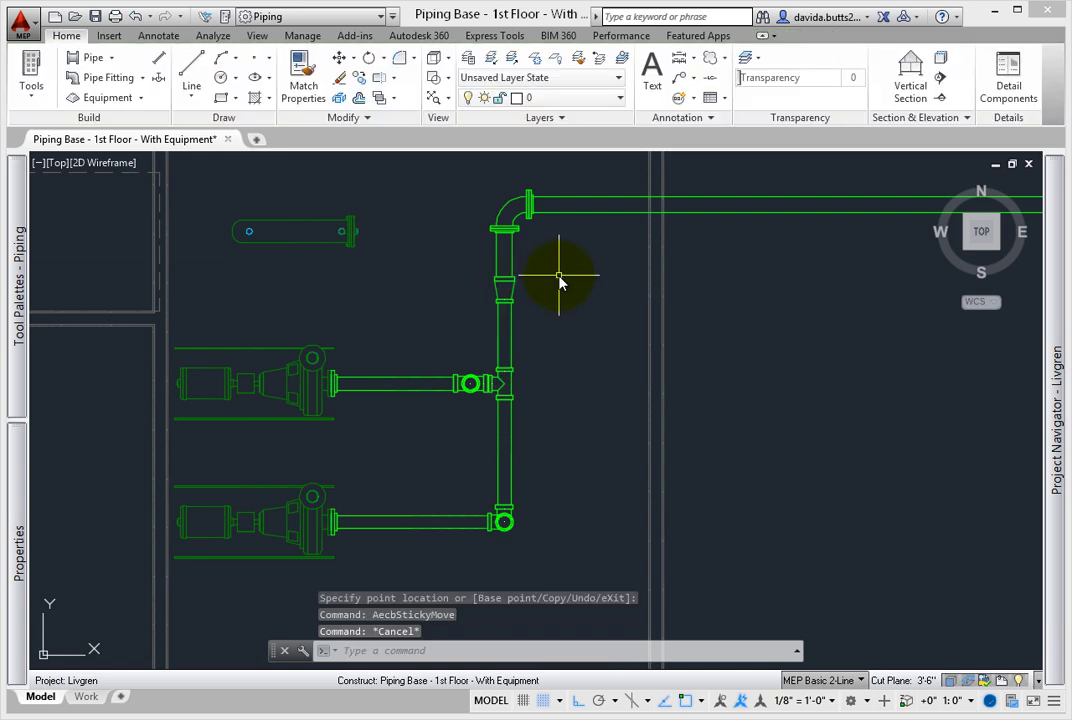